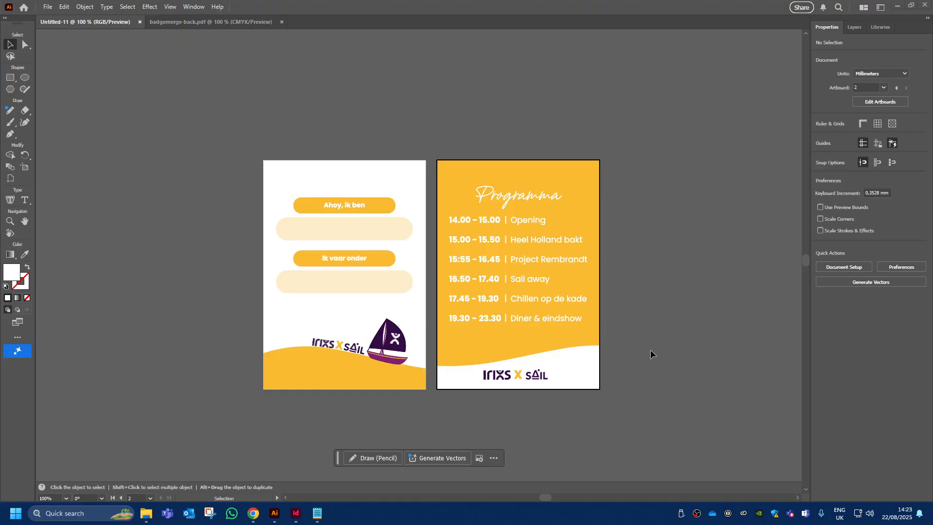
Step: Preview the tno-logo-1484x835_003_ JPG from the IRIXS folder in File Explorer and close the preview
left_click(145, 514)
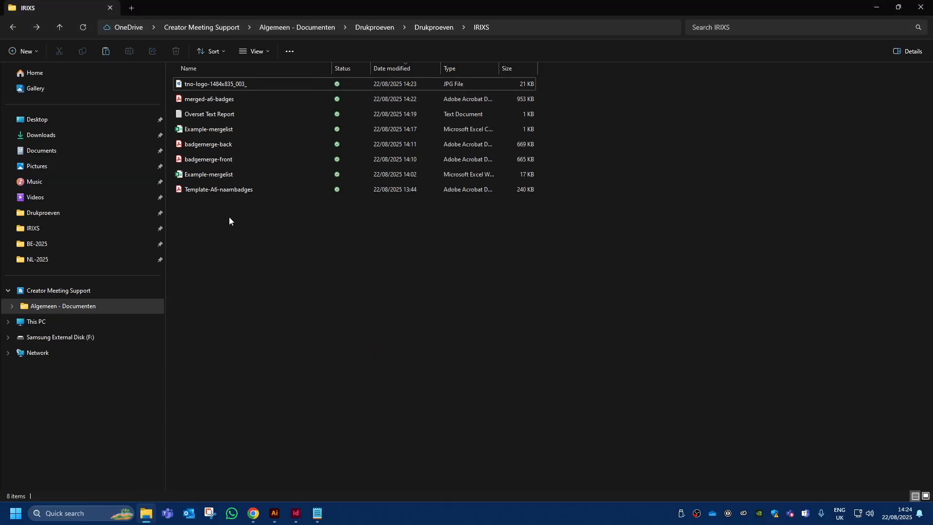
left_click(226, 86)
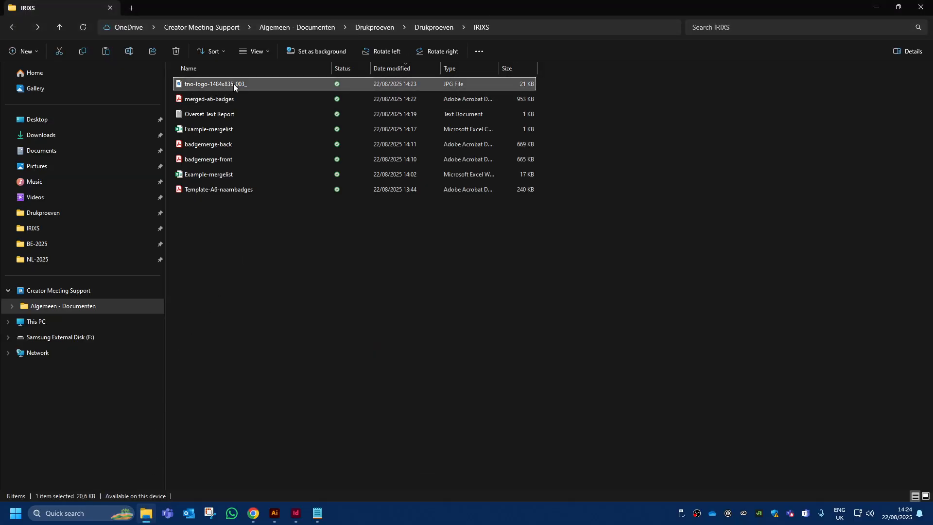
double_click(234, 84)
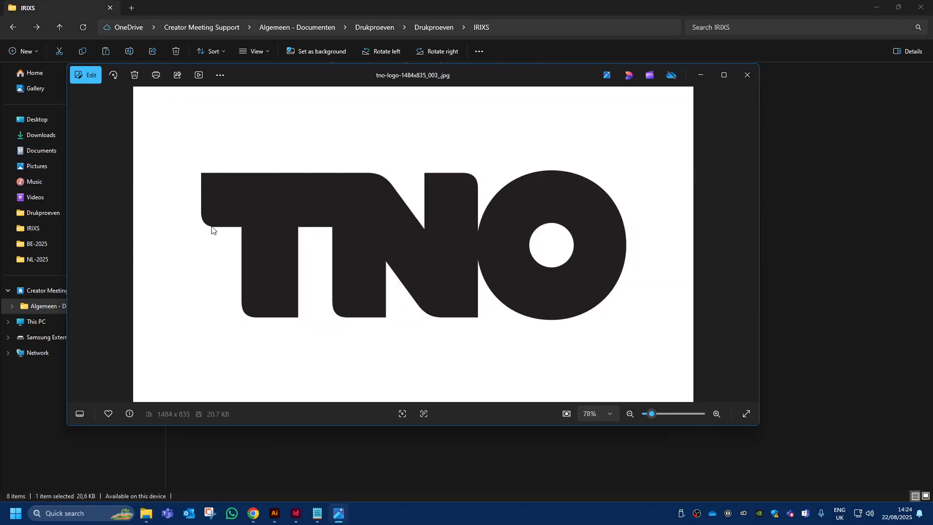
left_click(747, 74)
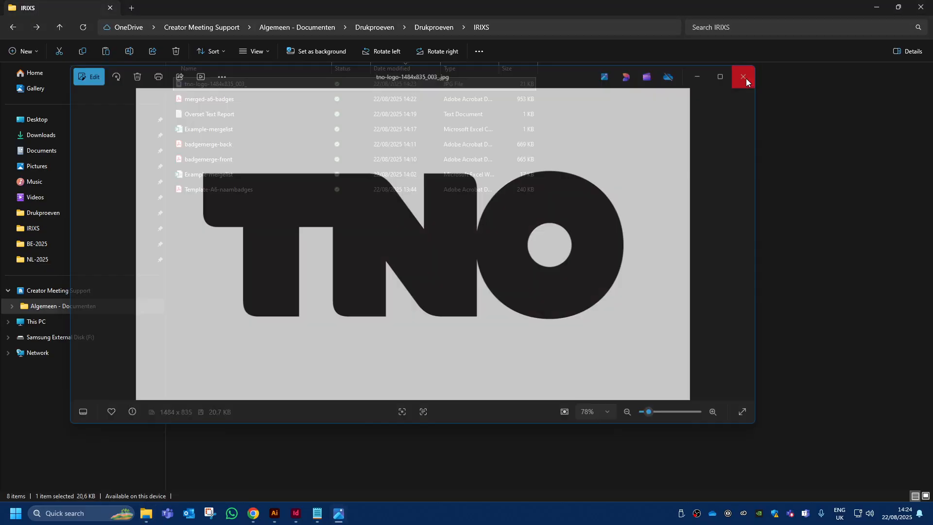
Step: Switch to Illustrator and open the tno-logo-1484x835_003_ JPG from the IRIXS folder
left_click(274, 514)
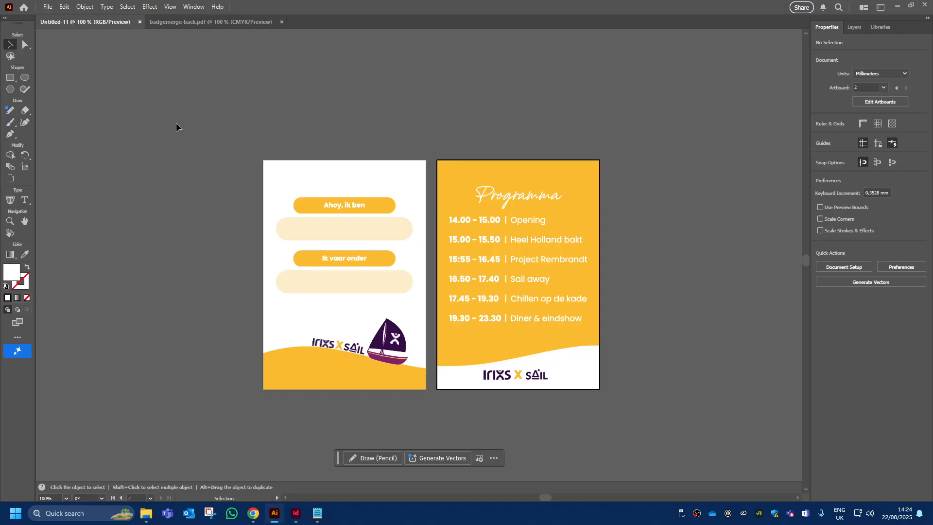
left_click(47, 6)
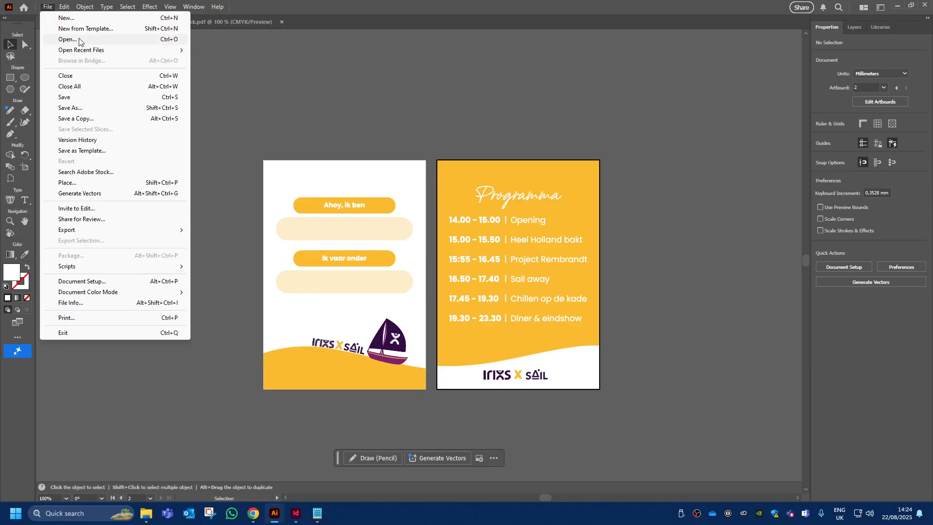
left_click(78, 39)
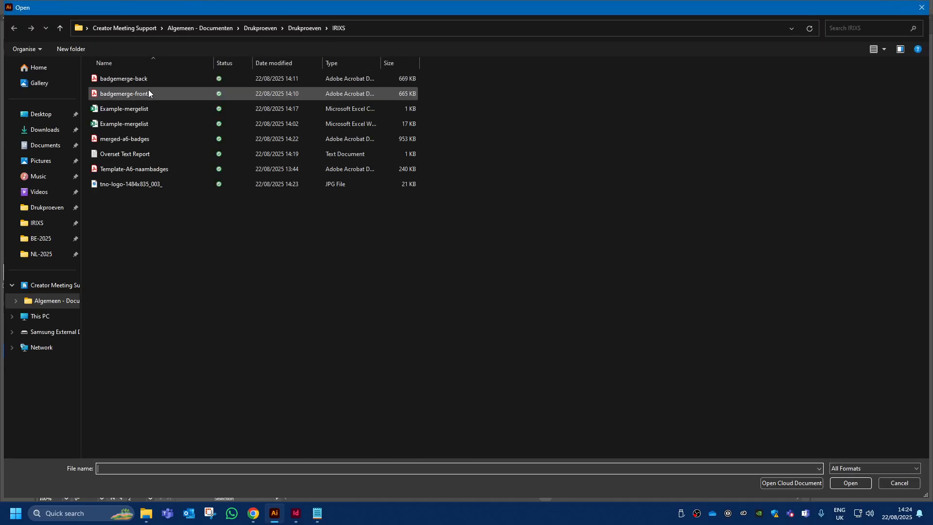
left_click(128, 185)
double_click(127, 185)
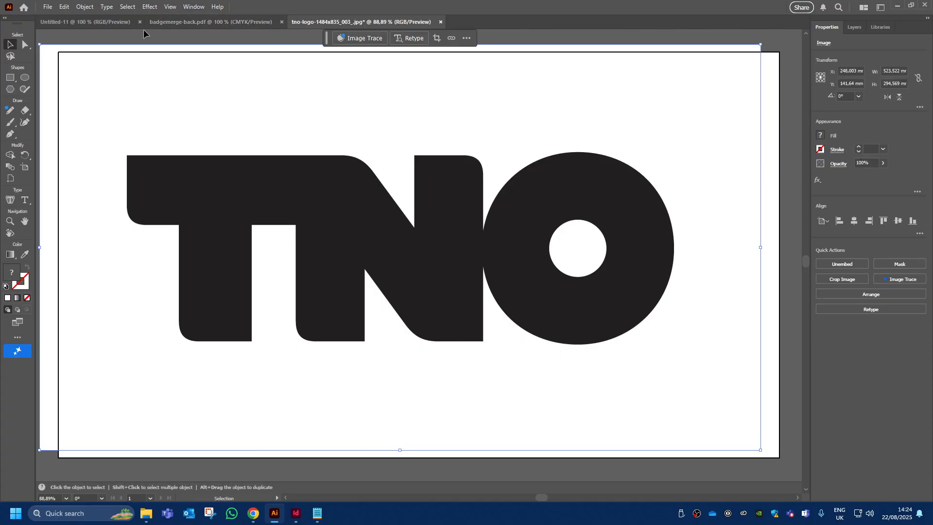
Step: Move the TNO logo image off its artboard onto the empty canvas above it
left_click_drag(136, 77, 150, 86)
left_click_drag(384, 247, 361, 200)
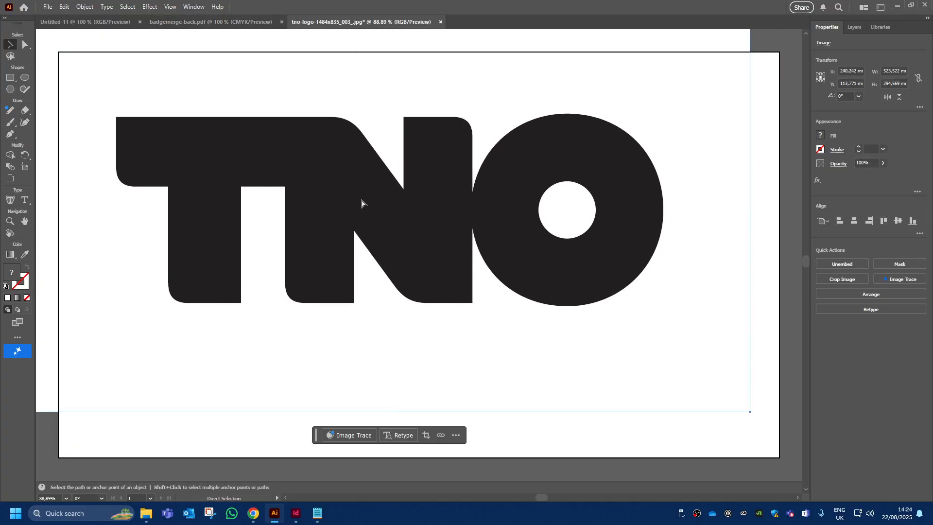
key("ctrl+minus")
key("ctrl+minus")
left_click_drag(449, 280, 278, 60)
left_click_drag(301, 101, 423, 281)
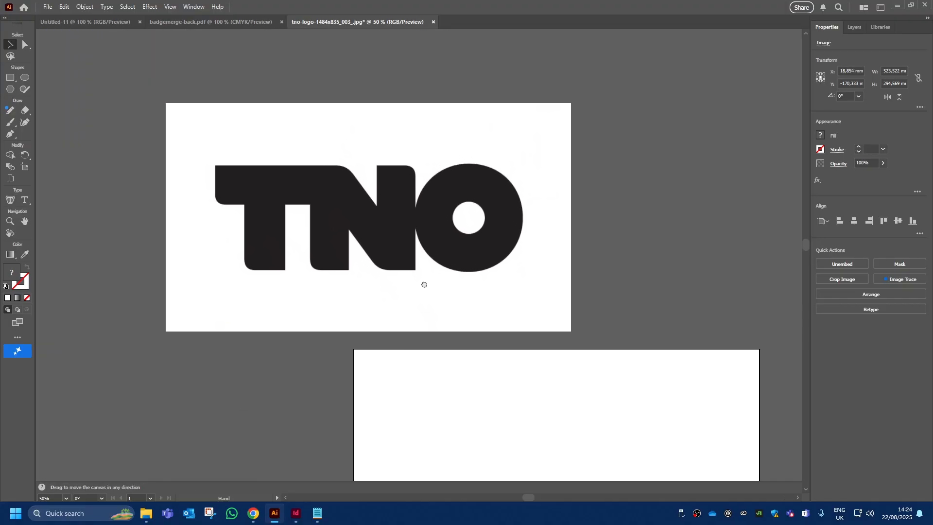
Step: Paste the TNO logo image into the badge document Untitled-11 and scale it proportionally to 25 mm wide
left_click(100, 23)
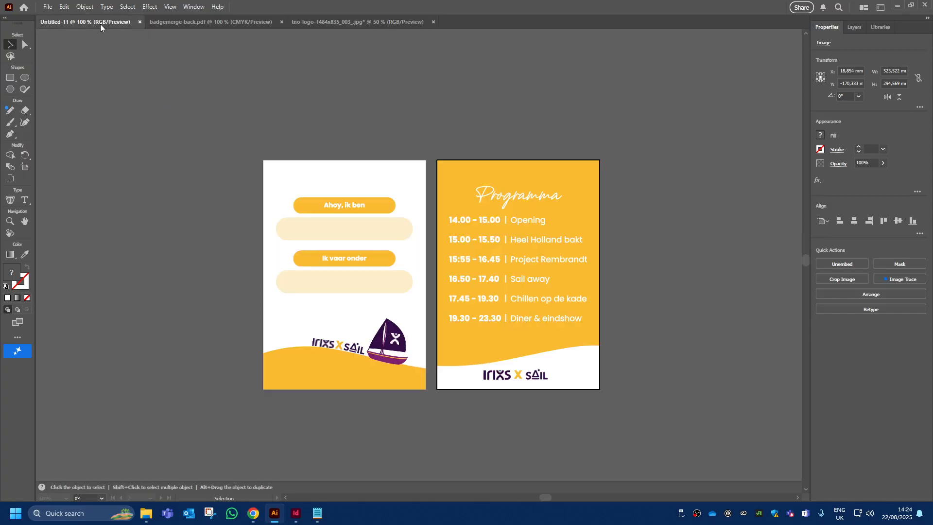
key("ctrl+v")
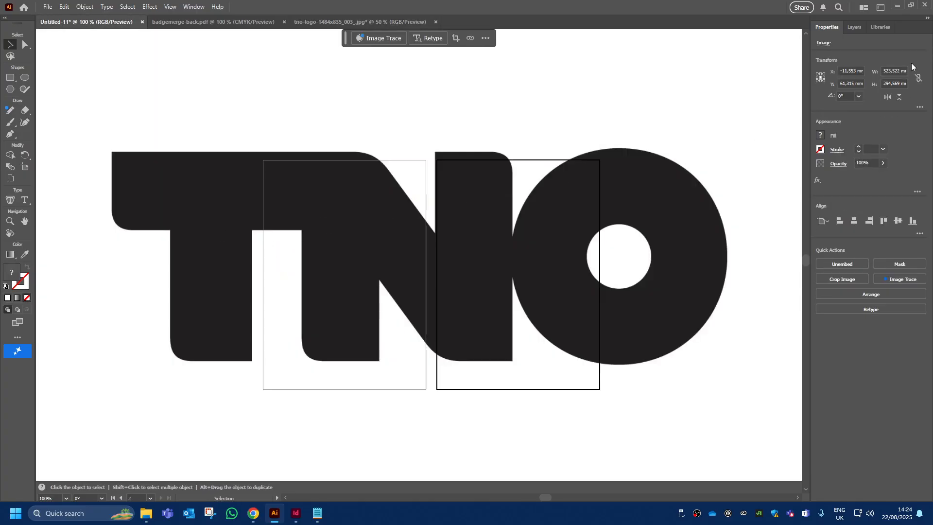
left_click(918, 78)
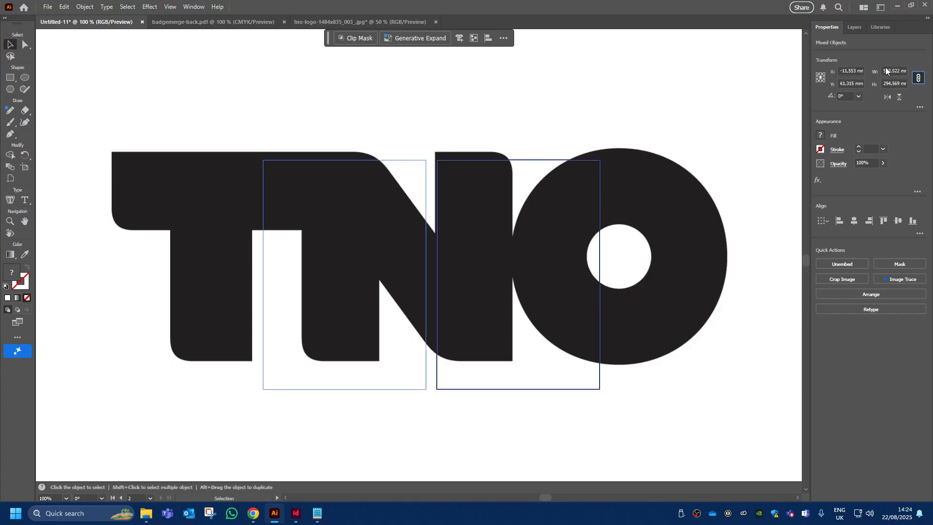
key("ctrl+a")
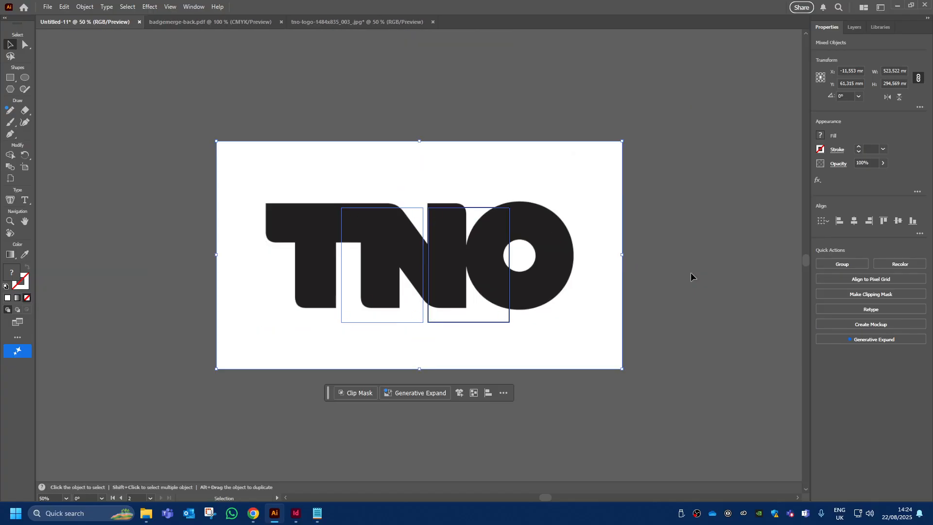
key("ctrl+minus")
left_click(596, 252)
double_click(901, 72)
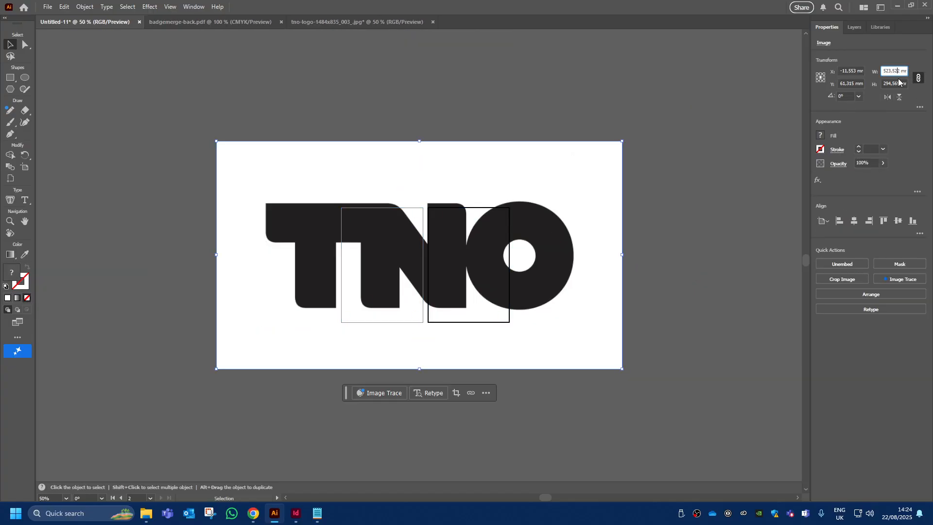
type("25")
key("Return")
Step: Place the TNO logo on the orange wave in the lower-left corner of the front badge
key("ctrl+plus")
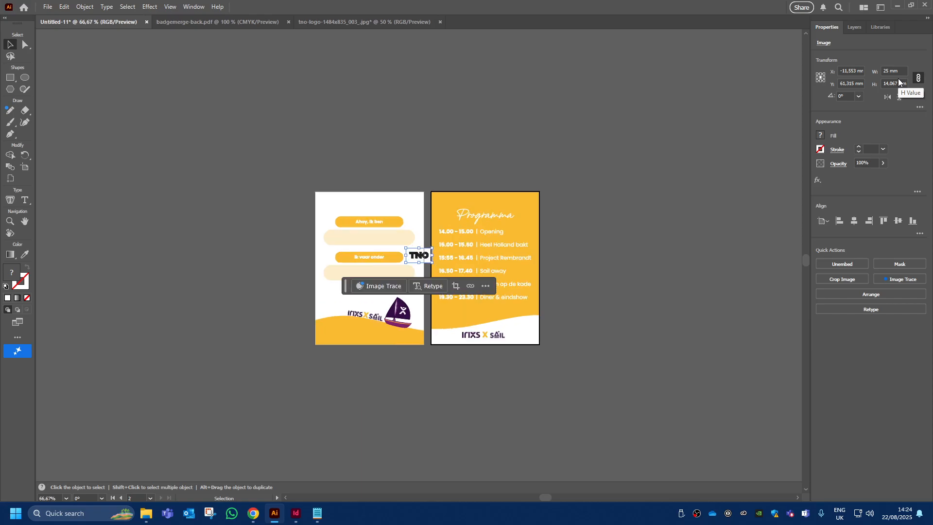
left_click_drag(412, 261, 294, 374)
left_click(216, 366)
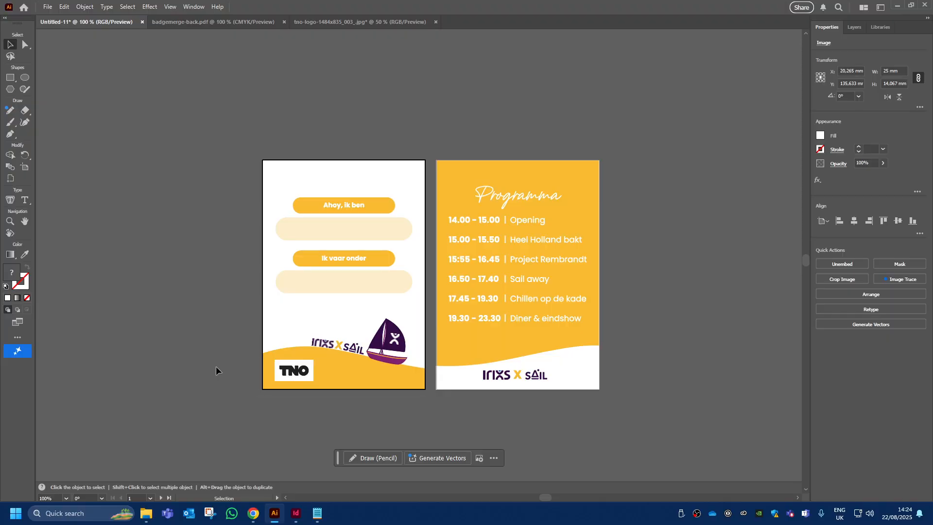
Step: Delete the TNO logo image from the front badge
key("ctrl+plus")
scroll(186, 398, "down", 1)
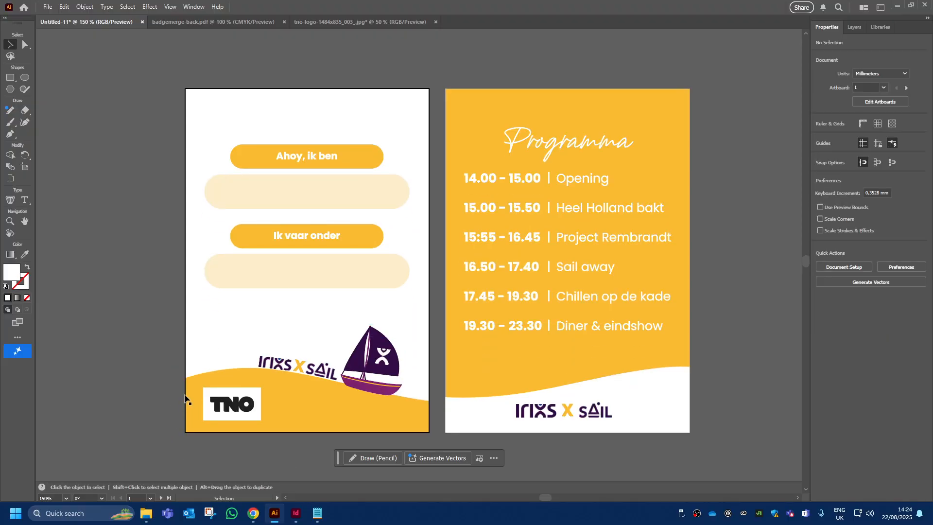
left_click(220, 410)
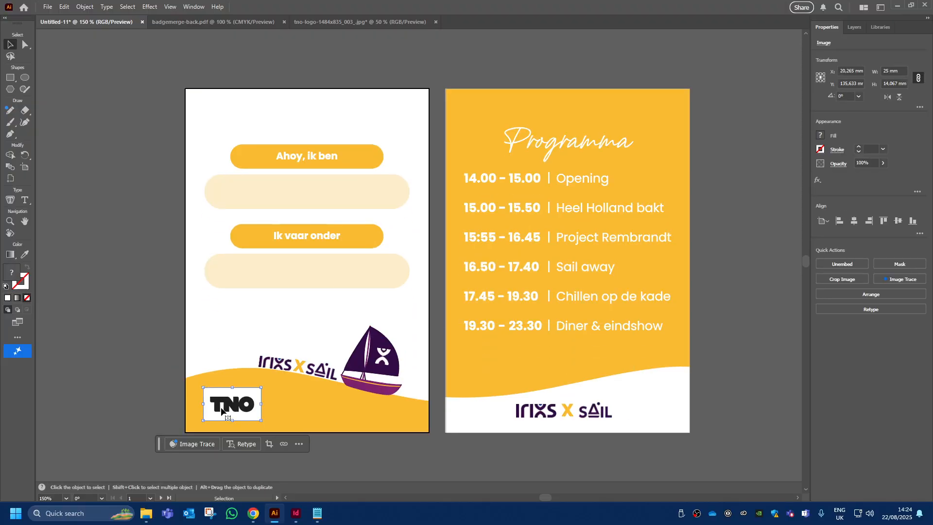
key("Delete")
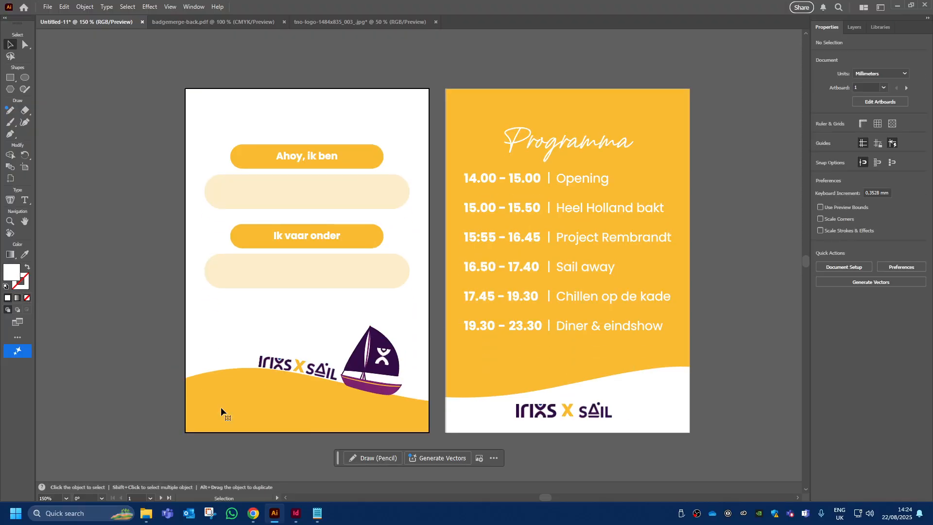
Step: Switch to Chrome and open the vectormagic.com website
left_click(249, 515)
left_click(193, 29)
type("ve")
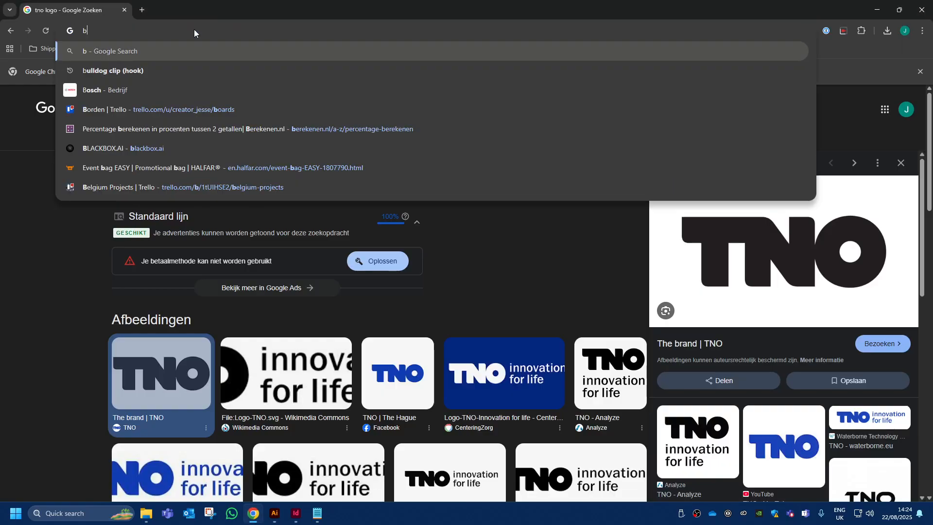
type("ct")
key("Return")
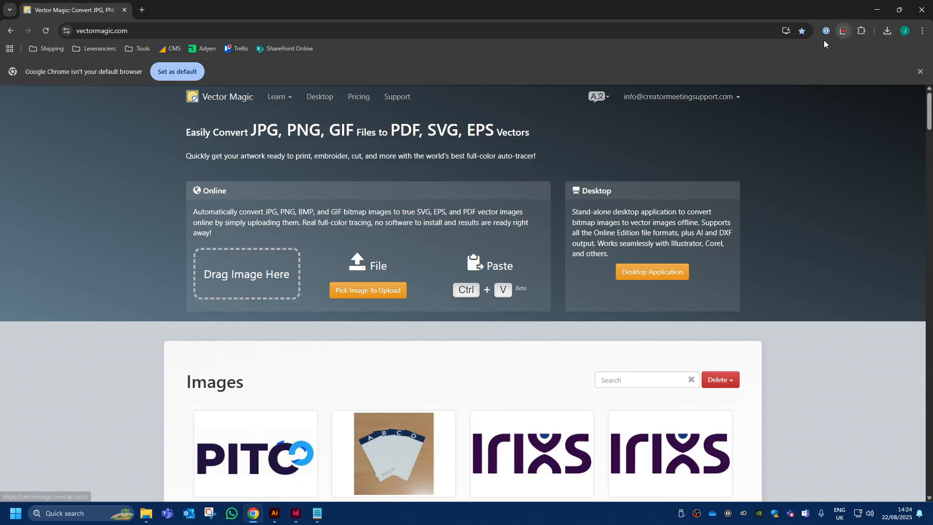
Step: Upload the TNO logo JPG from the IRIXS folder to Vector Magic for vectorizing
left_click(261, 279)
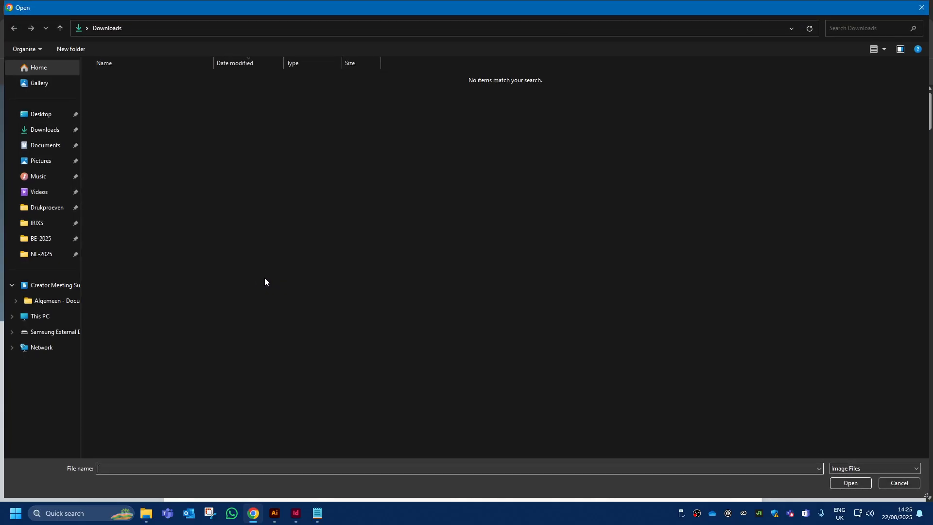
left_click(43, 222)
double_click(112, 97)
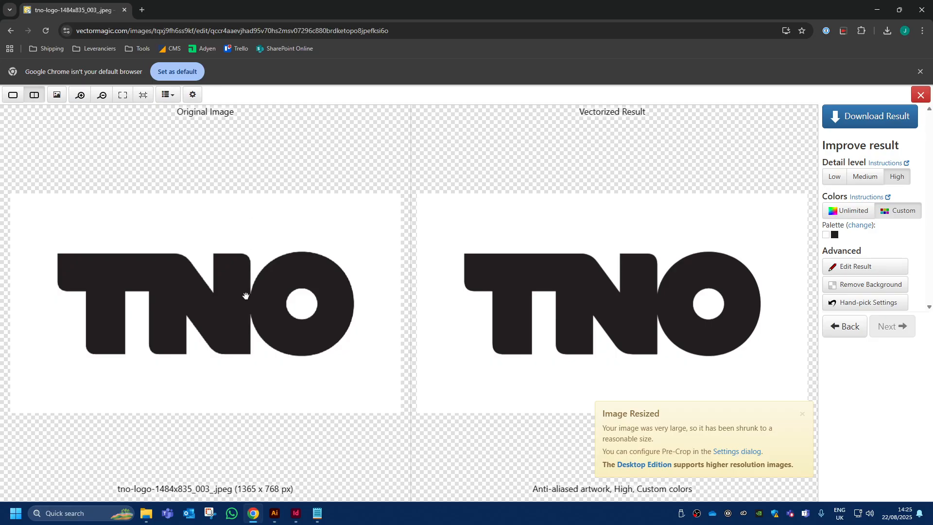
Step: Compare the edges of the TNO letters in the original image and the vectorized result up close
scroll(246, 296, "up", 2)
left_click_drag(310, 310, 267, 301)
scroll(280, 303, "up", 2)
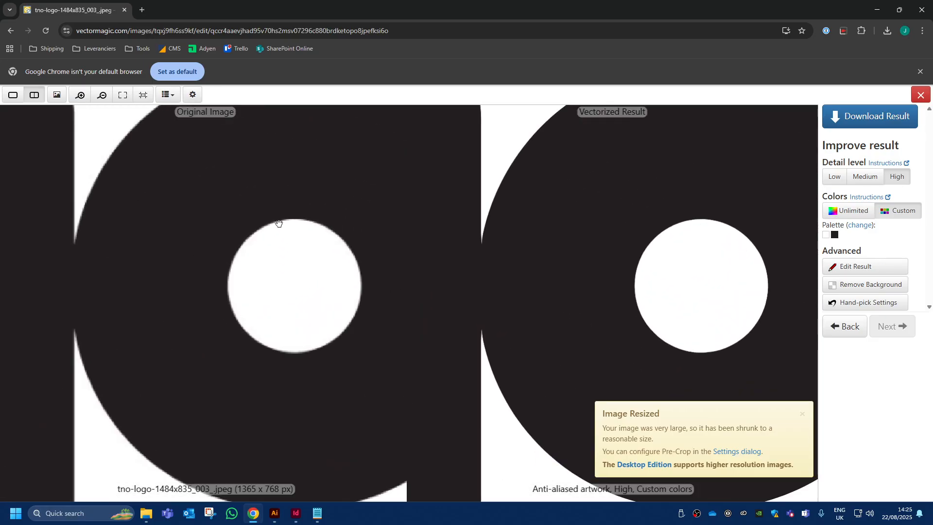
scroll(322, 214, "down", 5)
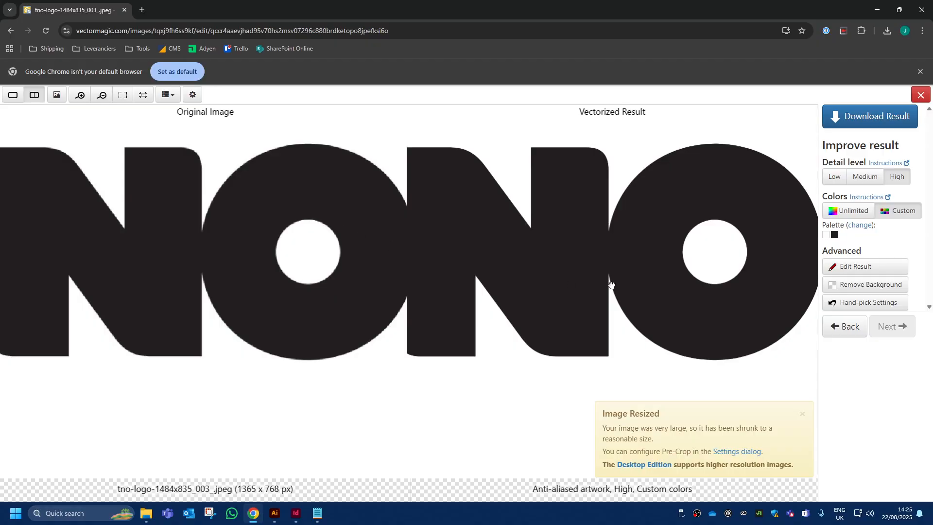
scroll(559, 287, "up", 5)
scroll(538, 244, "down", 3)
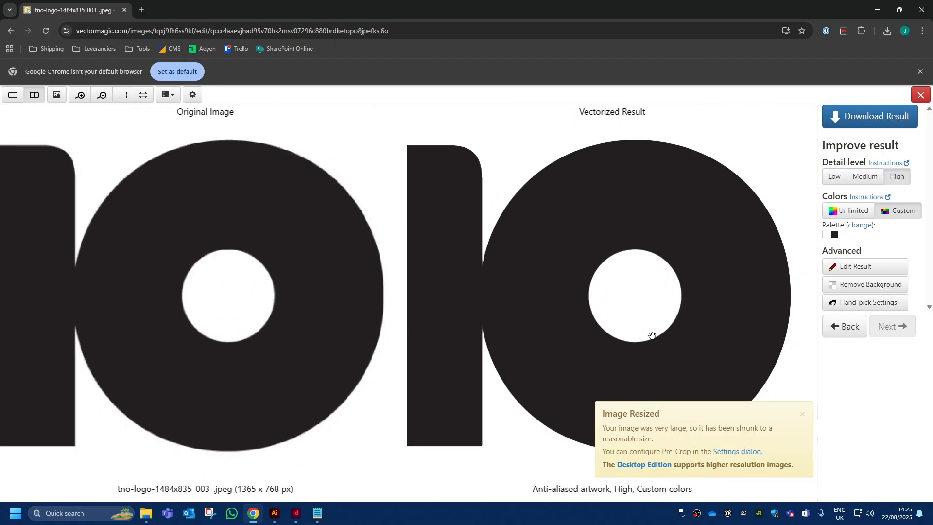
scroll(521, 248, "up", 3)
scroll(209, 277, "down", 1)
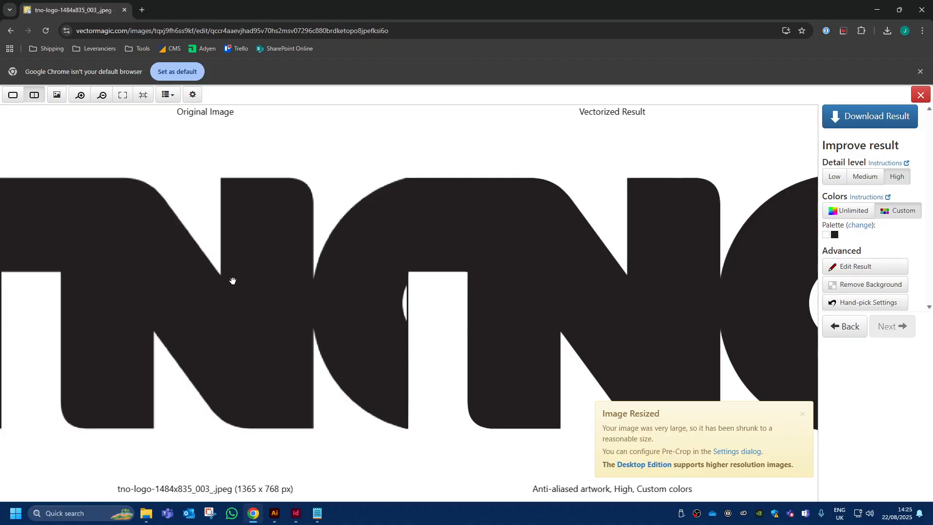
left_click_drag(452, 298, 700, 301)
scroll(531, 285, "down", 3)
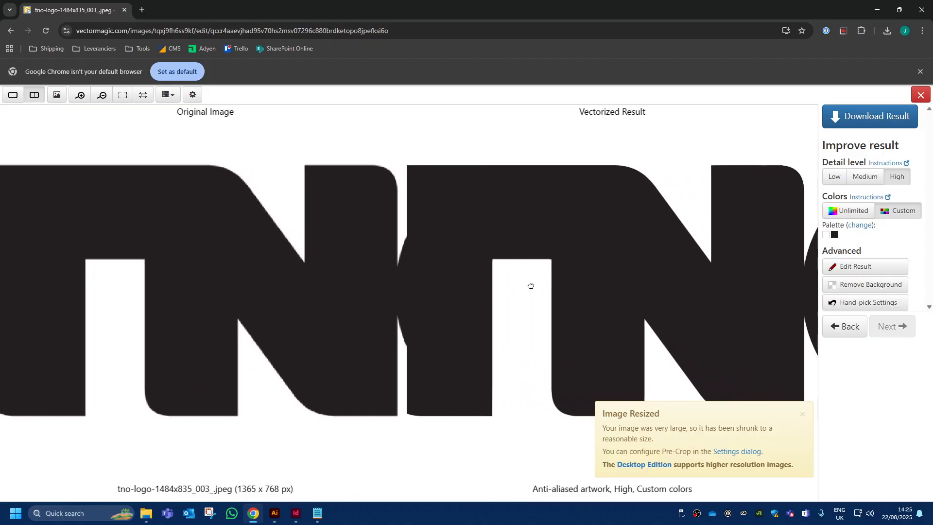
scroll(619, 285, "up", 3)
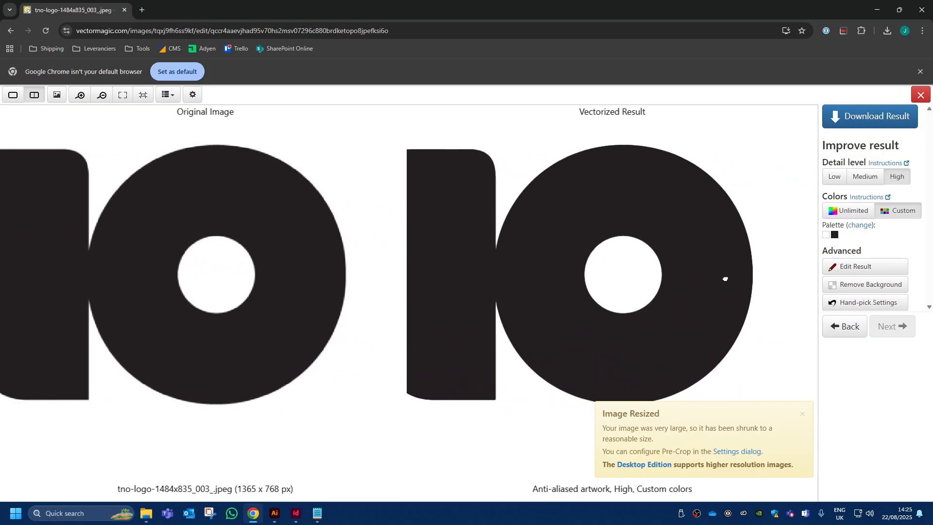
scroll(545, 228, "up", 3)
scroll(697, 264, "down", 3)
scroll(530, 279, "down", 3)
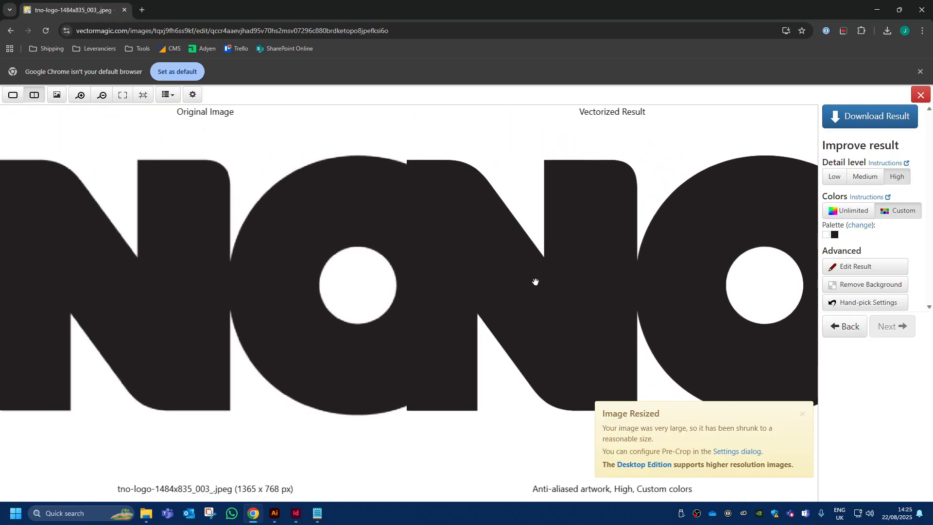
scroll(598, 280, "down", 1)
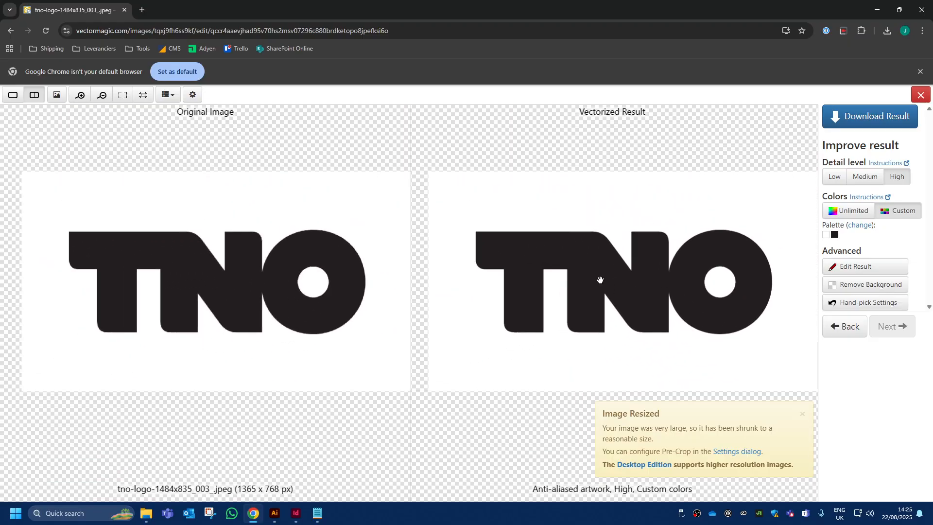
left_click_drag(569, 222, 557, 227)
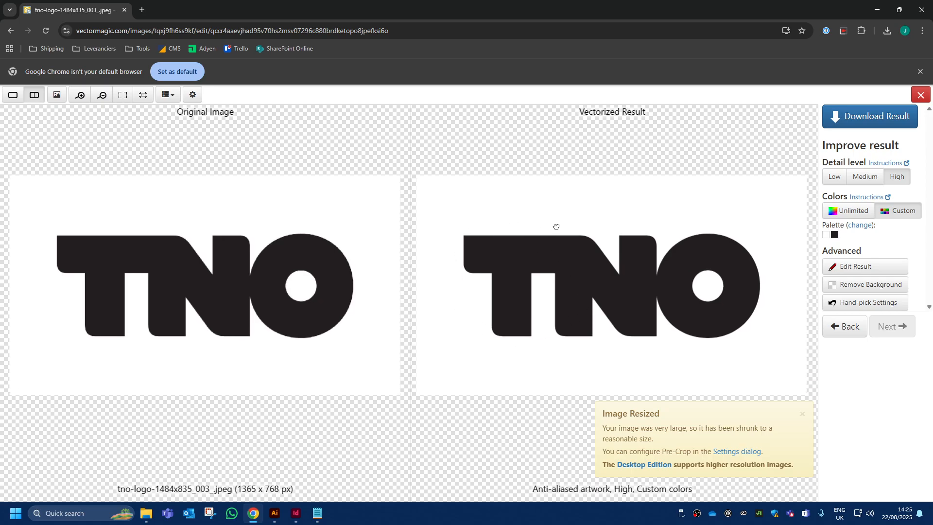
Step: Download the vectorized TNO logo as a fill-only EPS file
left_click(863, 121)
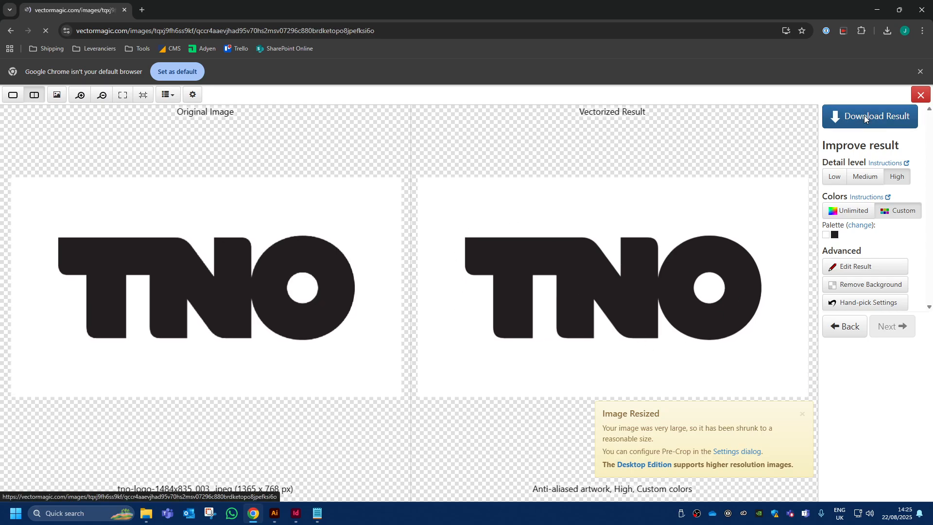
left_click(320, 341)
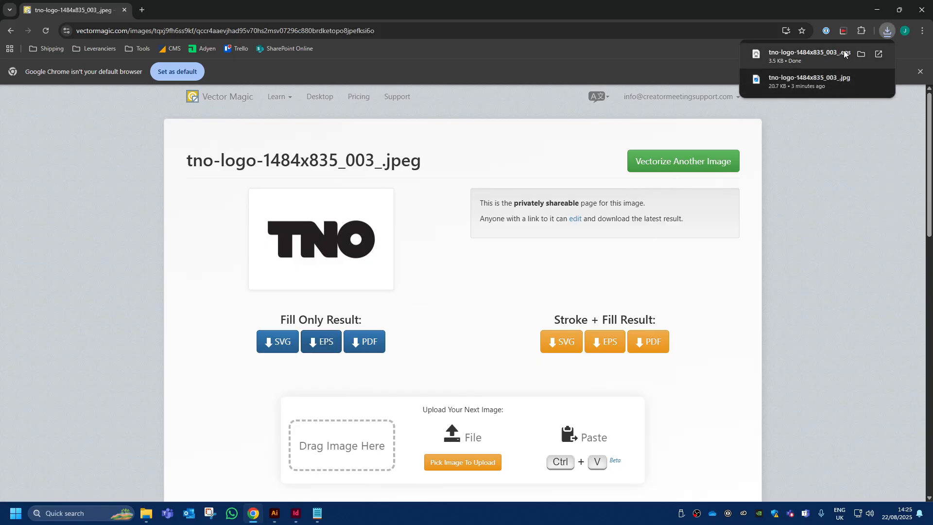
Step: Open the downloaded tno-logo-1484x835_003_.eps from the Downloads folder in Illustrator
left_click(861, 53)
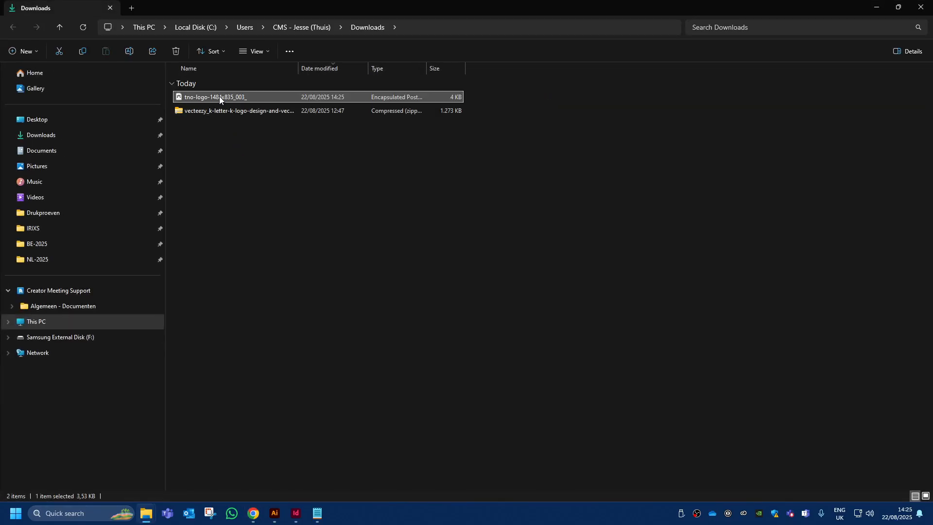
right_click(220, 96)
mouse_move(251, 147)
left_click(419, 146)
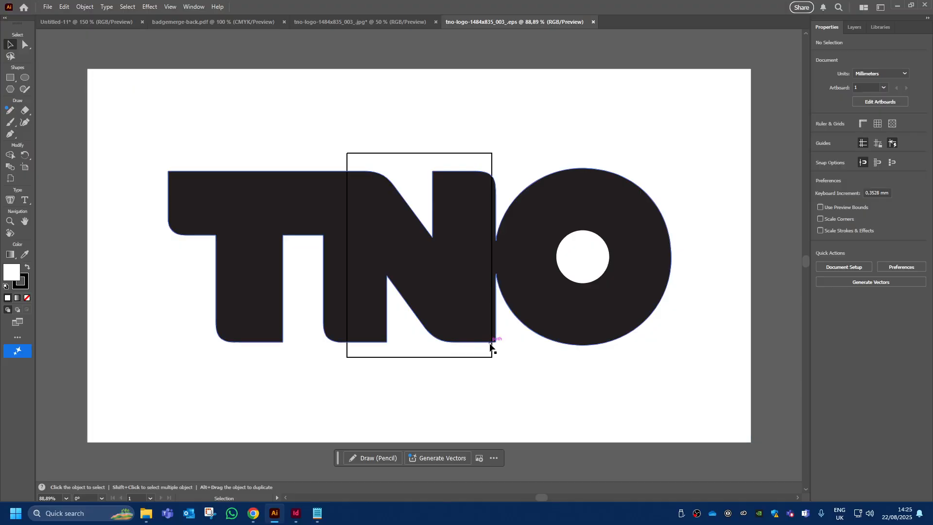
Step: Shift the grouped TNO artwork up and to the left on the canvas, and ungroup it
key("ctrl+minus")
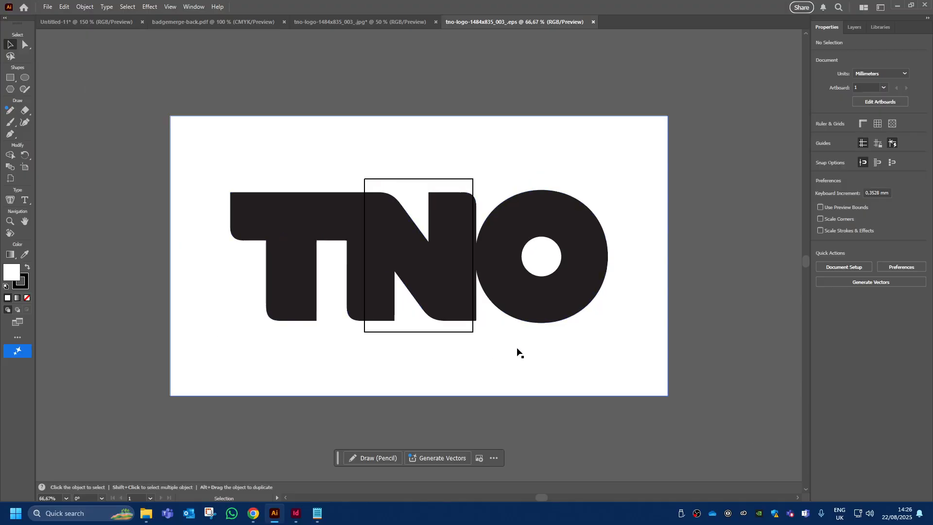
left_click_drag(518, 349, 450, 338)
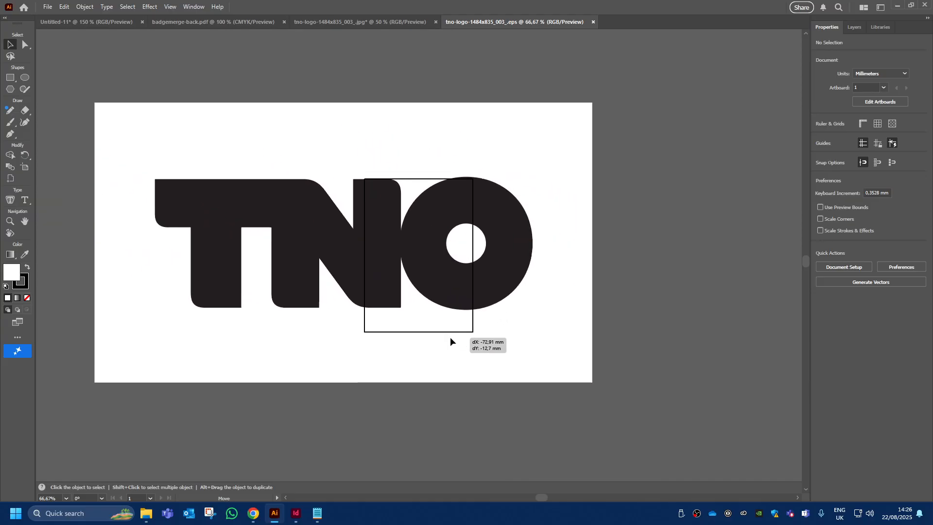
left_click(543, 418)
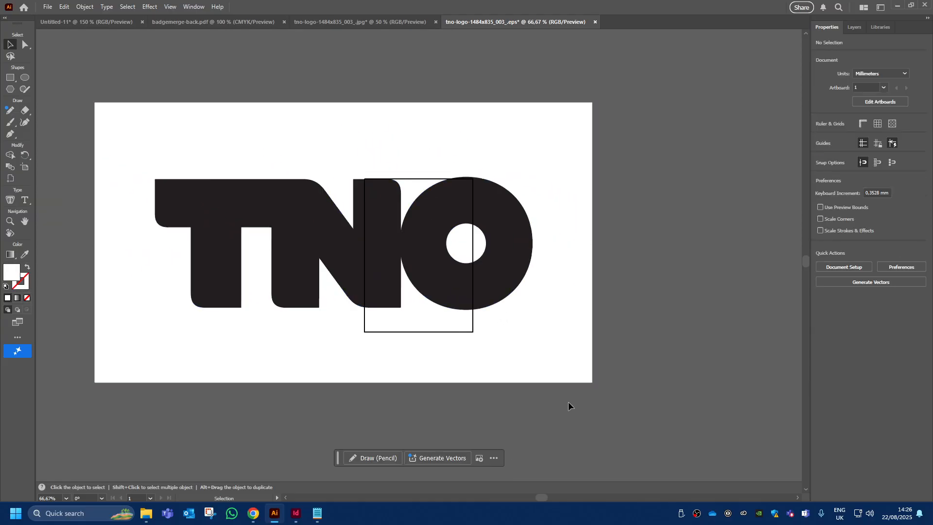
left_click(338, 341)
right_click(338, 341)
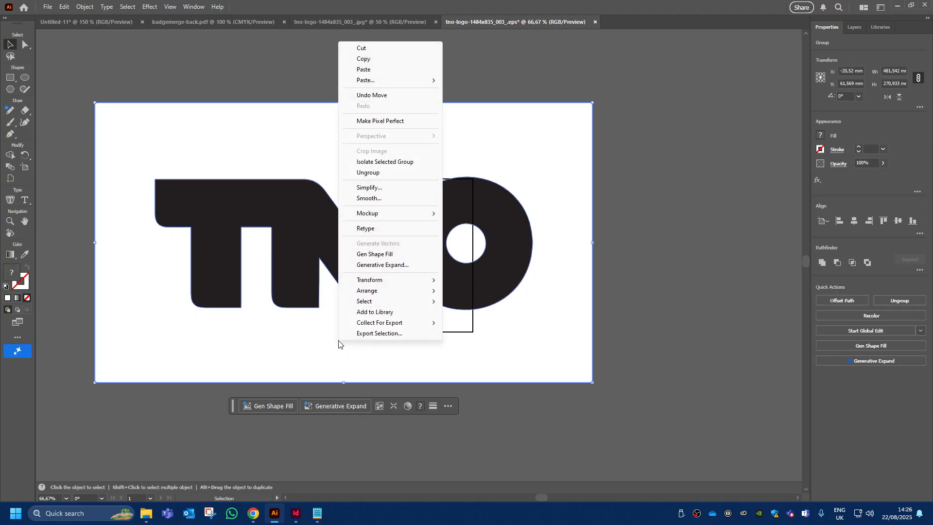
left_click(380, 173)
left_click(474, 79)
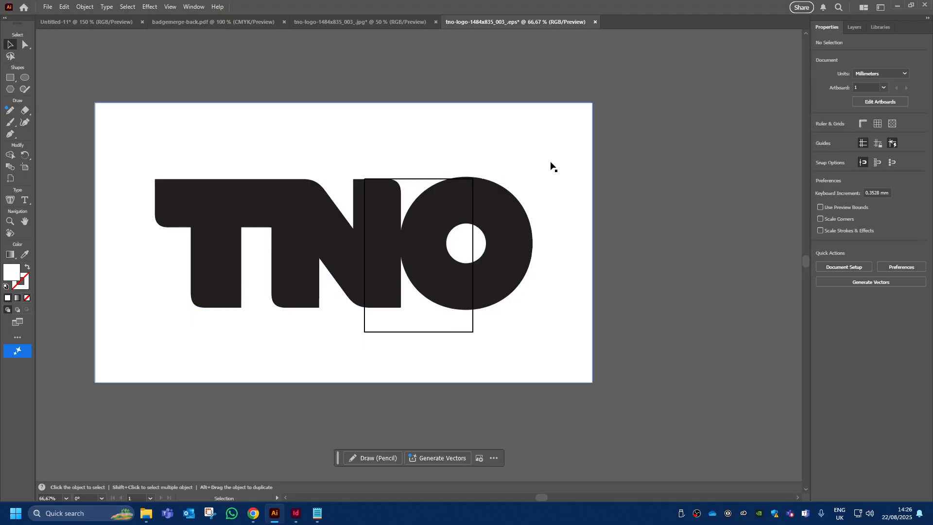
Step: Delete the white background rectangle behind the TNO letters and move the lettering above the artboard
left_click_drag(549, 165, 527, 154)
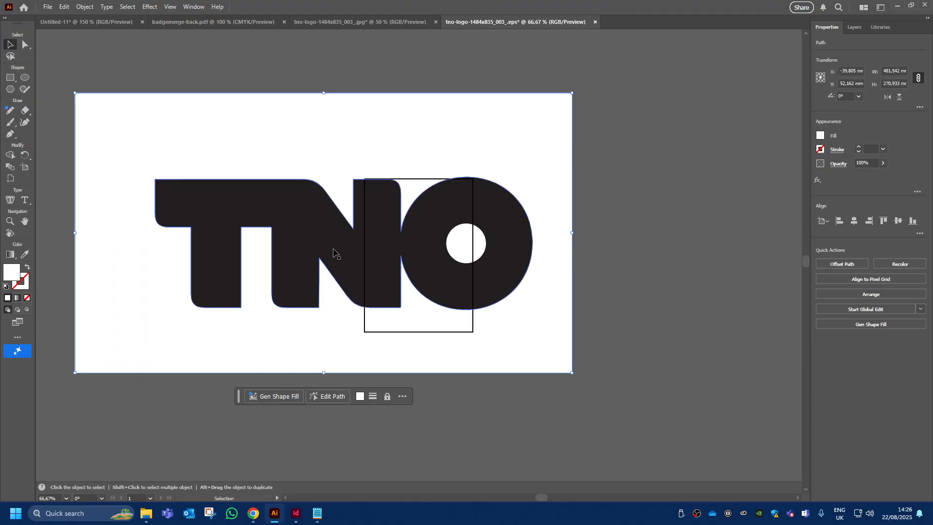
key("Delete")
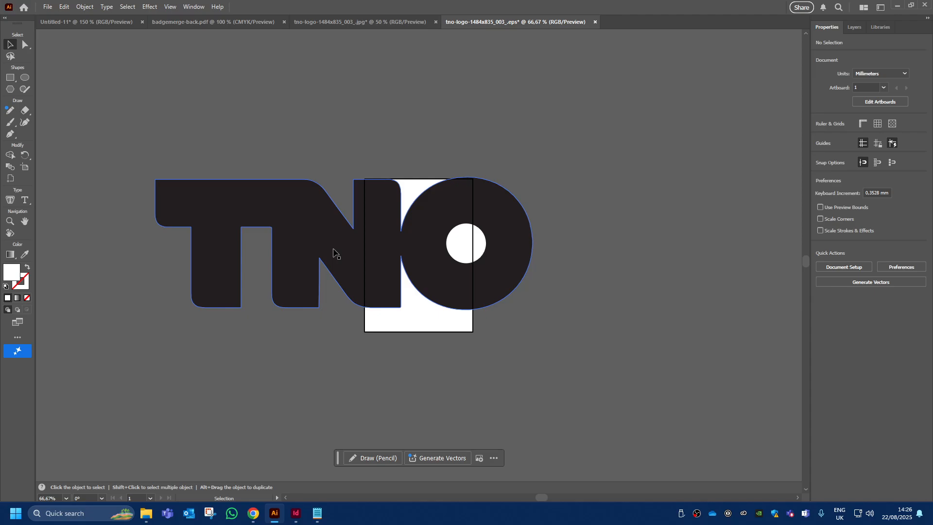
left_click_drag(463, 280, 500, 137)
left_click(560, 189)
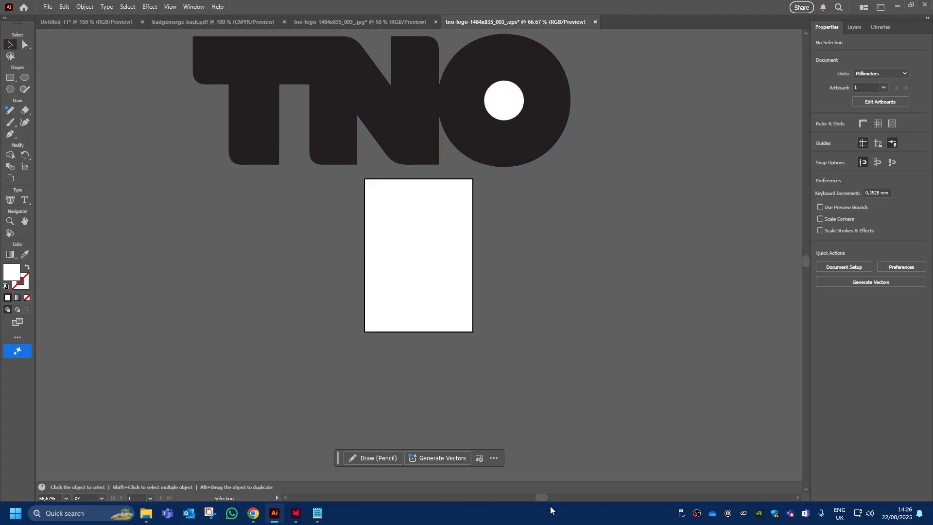
Step: Move the white circle inside the O aside as a separate shape, and undo that move
scroll(551, 386, "up", 2)
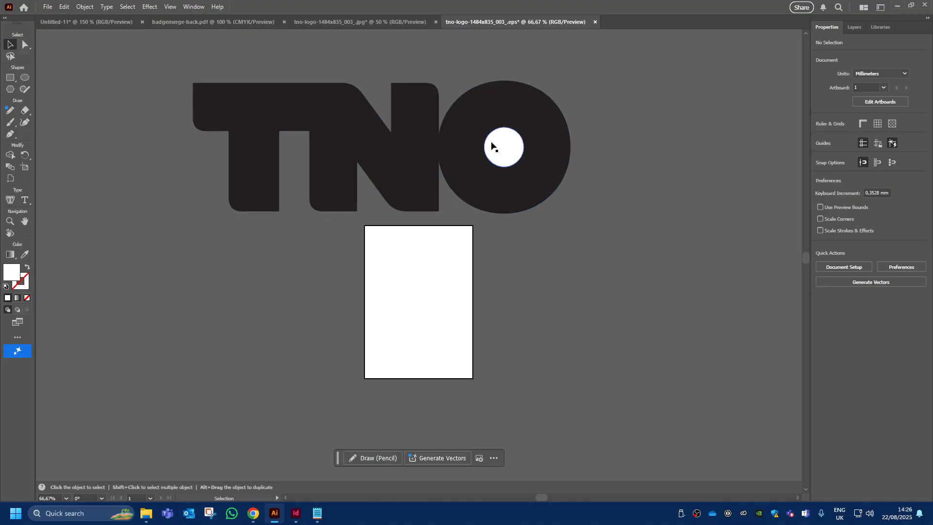
left_click_drag(496, 142, 512, 168)
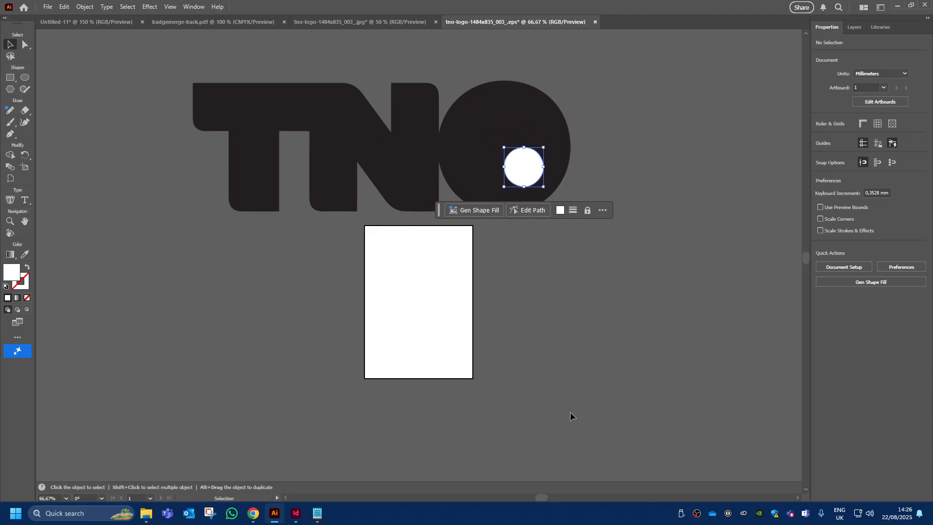
key("ctrl+z")
left_click(570, 414)
Step: Subtract the white circle from the TNO lettering with Minus Front to cut a transparent hole in the O
scroll(569, 413, "up", 2)
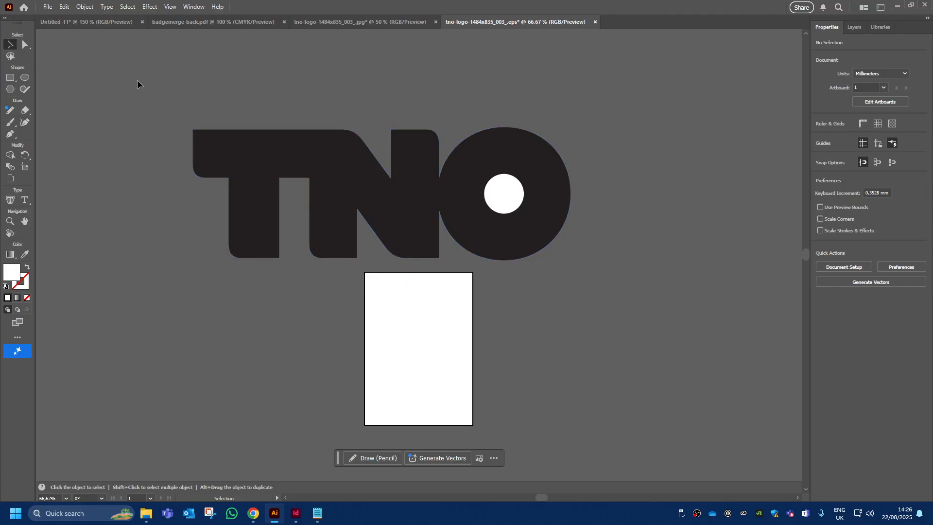
left_click_drag(146, 93, 590, 266)
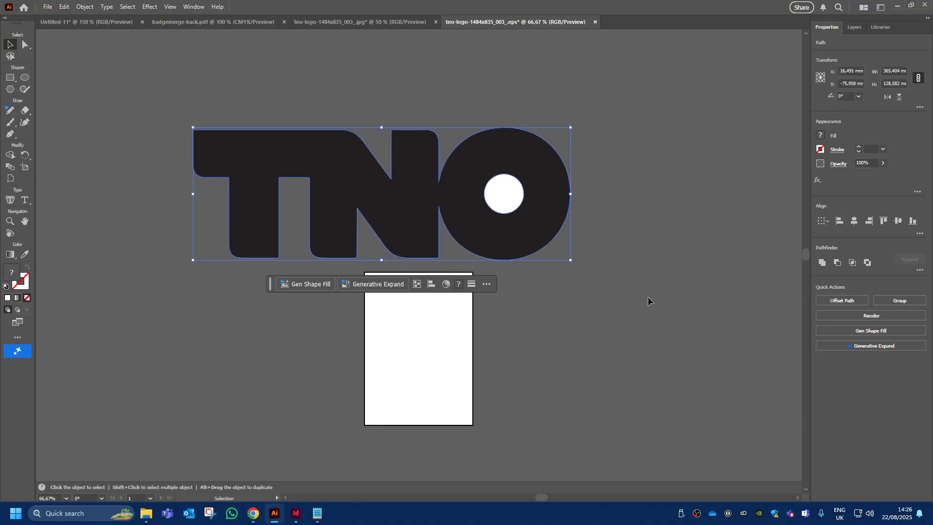
left_click(838, 262)
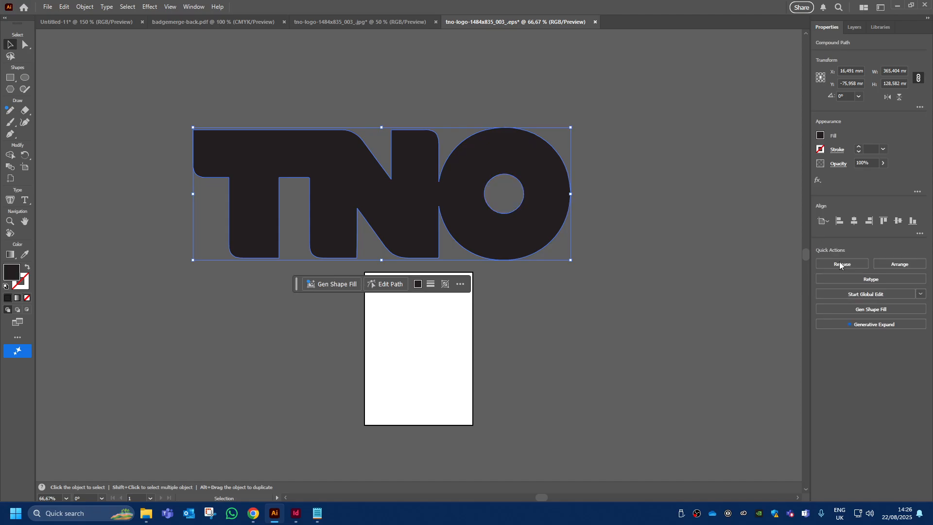
left_click(646, 372)
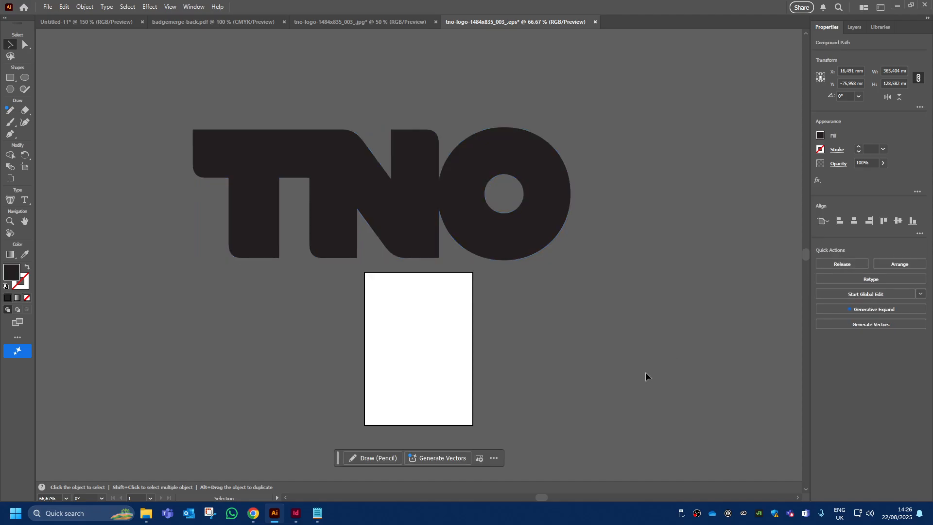
Step: Copy the TNO logo into the Untitled-11 badge design and shift the pasted copy to the left
left_click(492, 241)
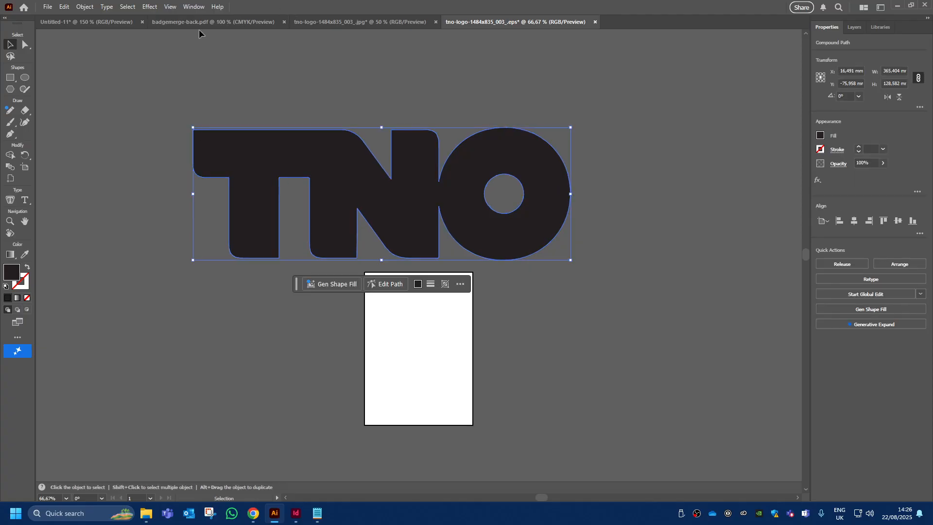
left_click(103, 22)
key("ctrl+v")
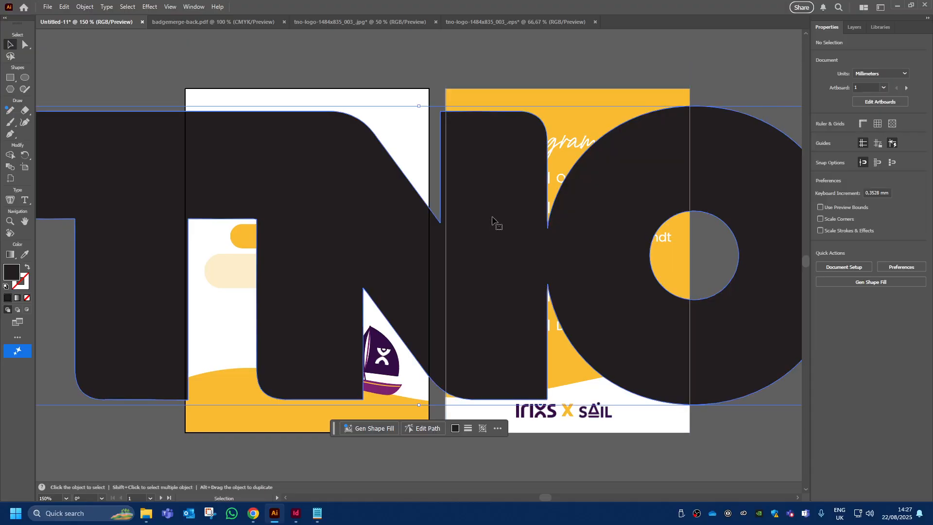
left_click_drag(656, 186, 549, 181)
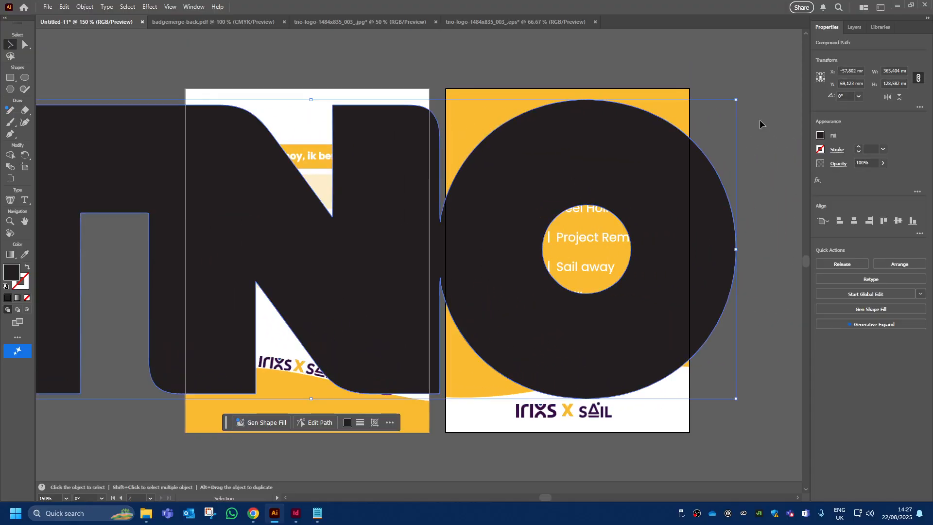
Step: Set the pasted TNO logo's width to 25 mm and place it on the yellow wave in the front side's lower-left corner
left_click(883, 70)
type("25")
key("Return")
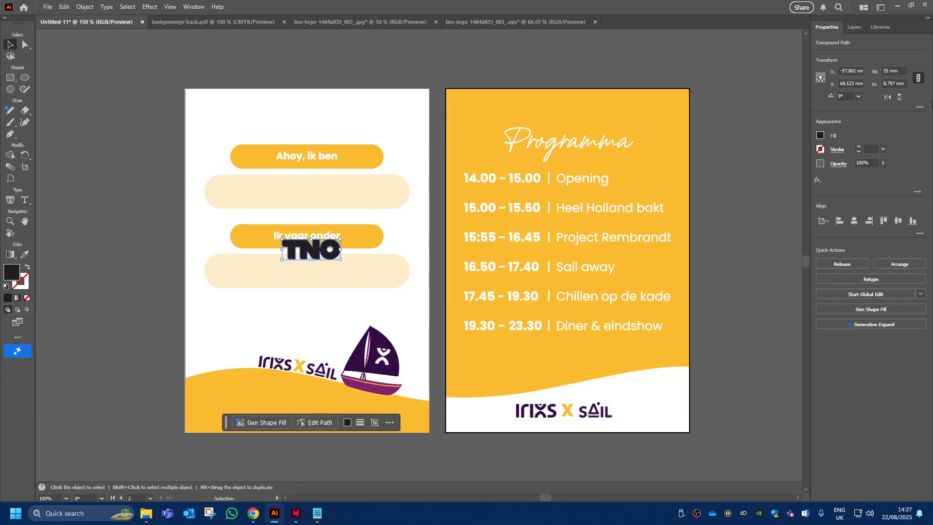
left_click_drag(316, 253, 236, 412)
left_click(119, 419)
Step: Examine the TNO logo's edges up close on the badge front and its look in the whole design
left_click_drag(123, 407, 188, 338)
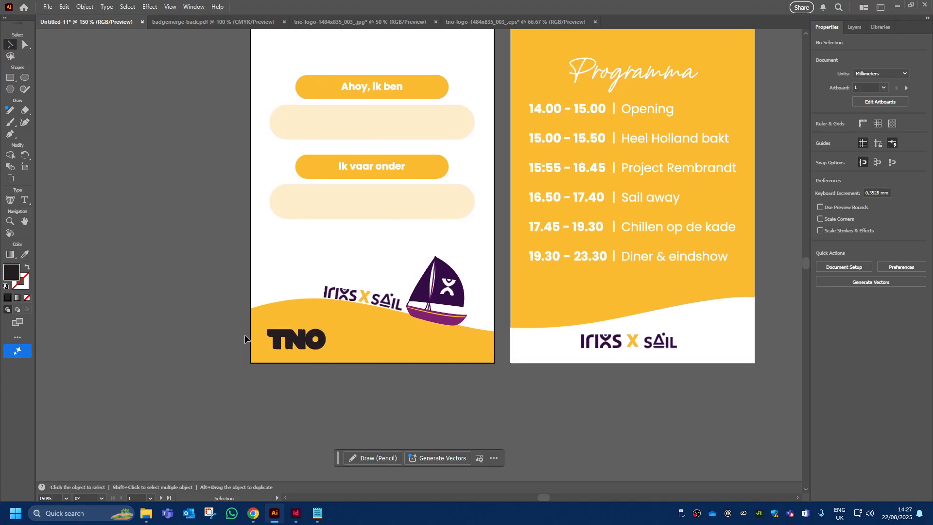
scroll(245, 339, "up", 2)
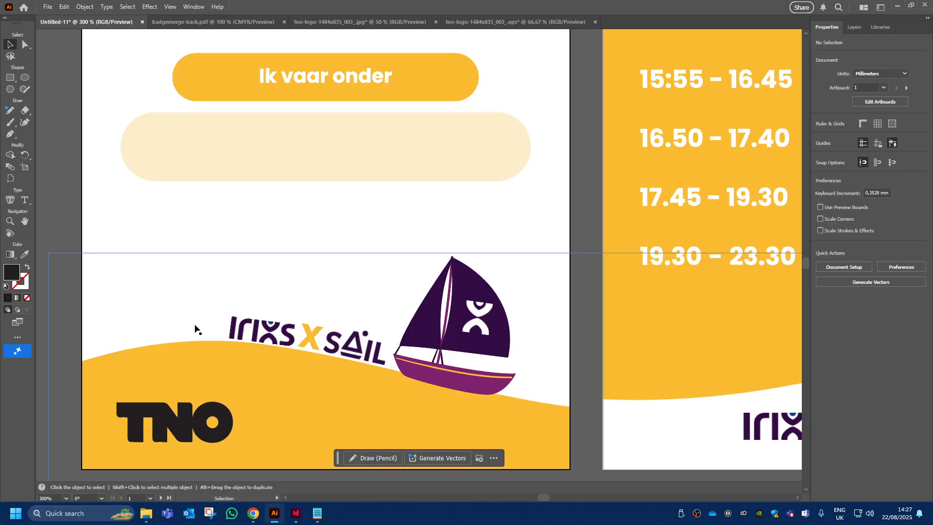
scroll(365, 212, "up", 3)
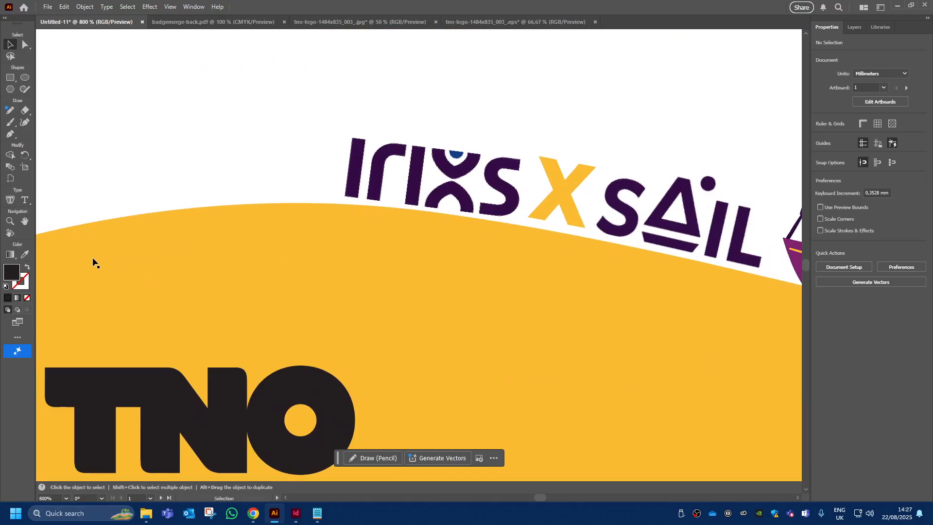
left_click_drag(94, 263, 339, 108)
key("ctrl+plus")
key("ctrl+plus")
key("ctrl+minus")
key("ctrl+minus")
key("ctrl+minus")
key("ctrl+minus")
key("ctrl+minus")
key("ctrl+minus")
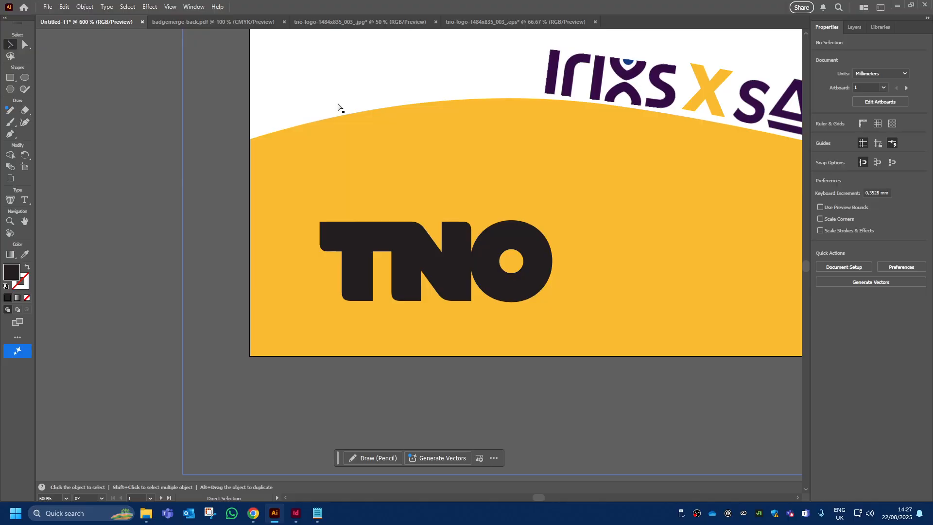
left_click_drag(352, 103, 151, 263)
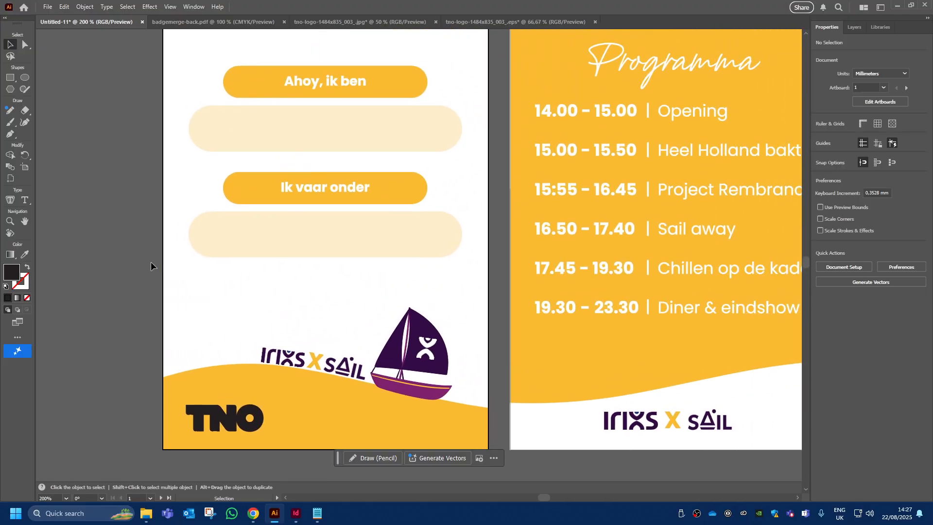
key("ctrl+minus")
left_click_drag(164, 228, 123, 250)
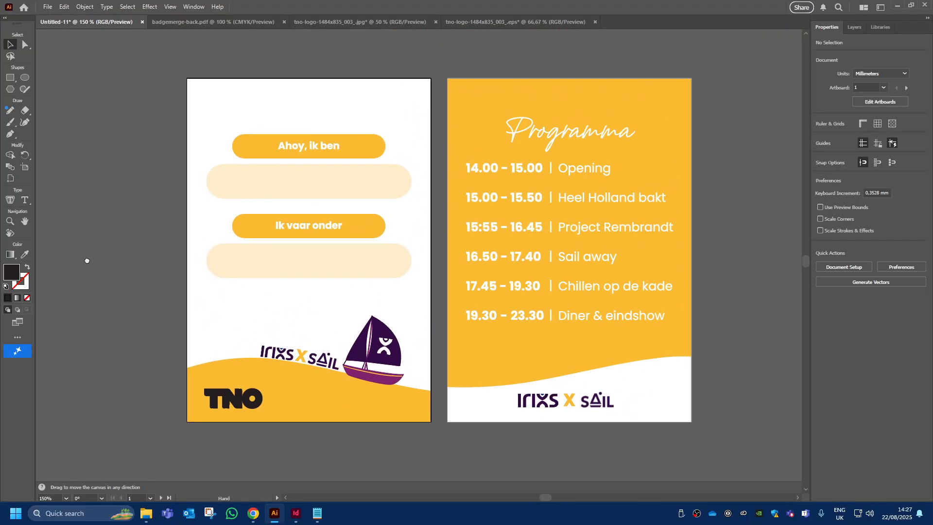
Step: Set the width of the TNO logo in the EPS document to 25 mm
left_click(469, 20)
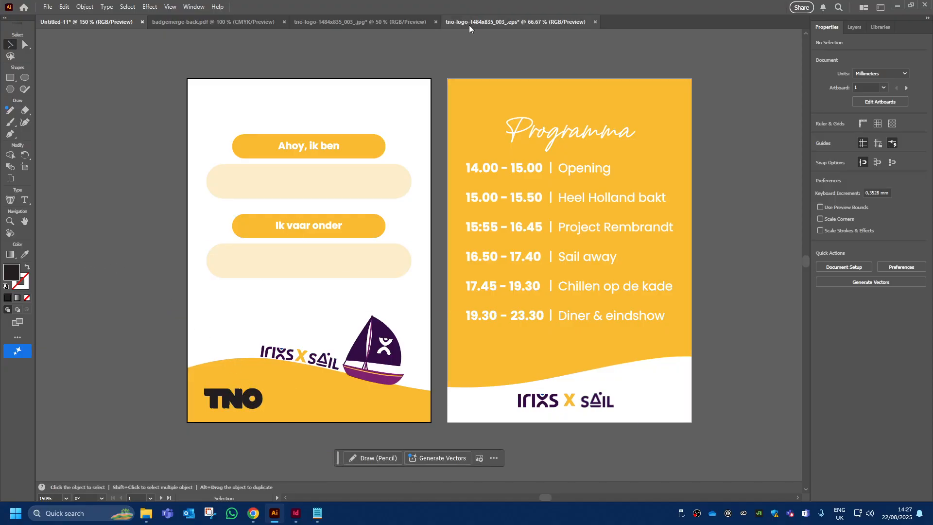
left_click(890, 71)
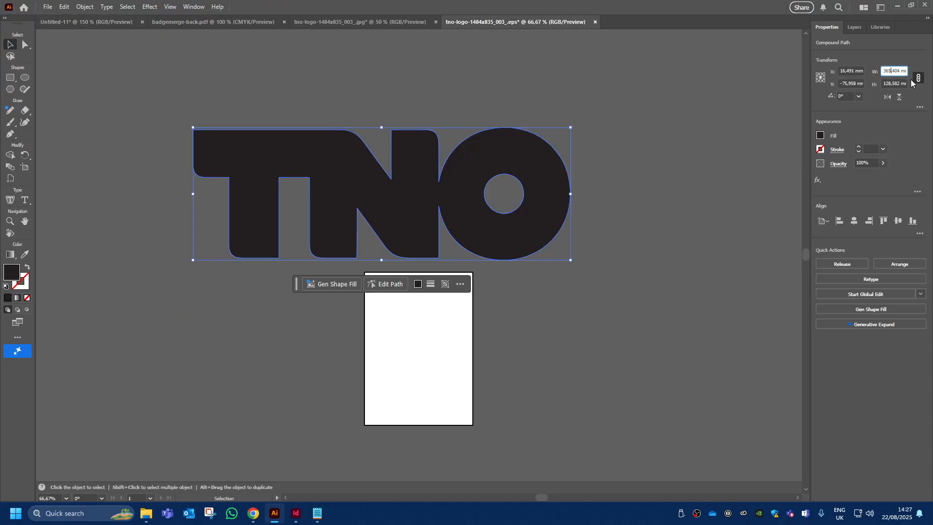
type("285")
key("Return")
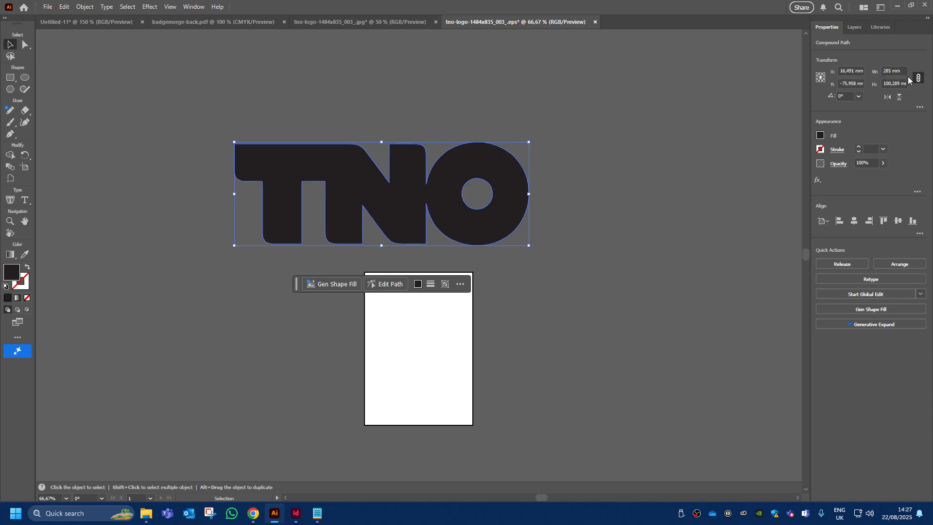
left_click_drag(883, 71, 912, 78)
type("25")
key("Return")
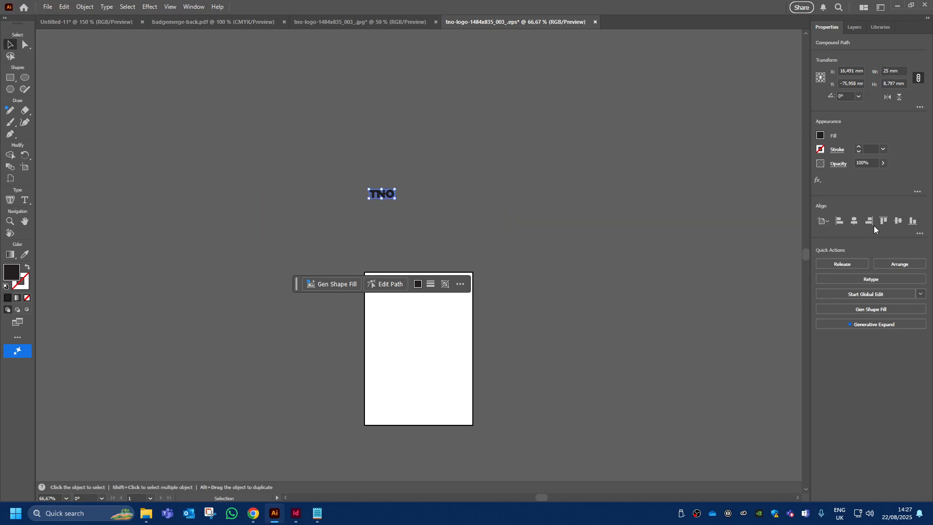
Step: Center the TNO logo horizontally and vertically on the artboard and deselect it
left_click(854, 220)
left_click(897, 221)
left_click_drag(556, 437, 536, 351)
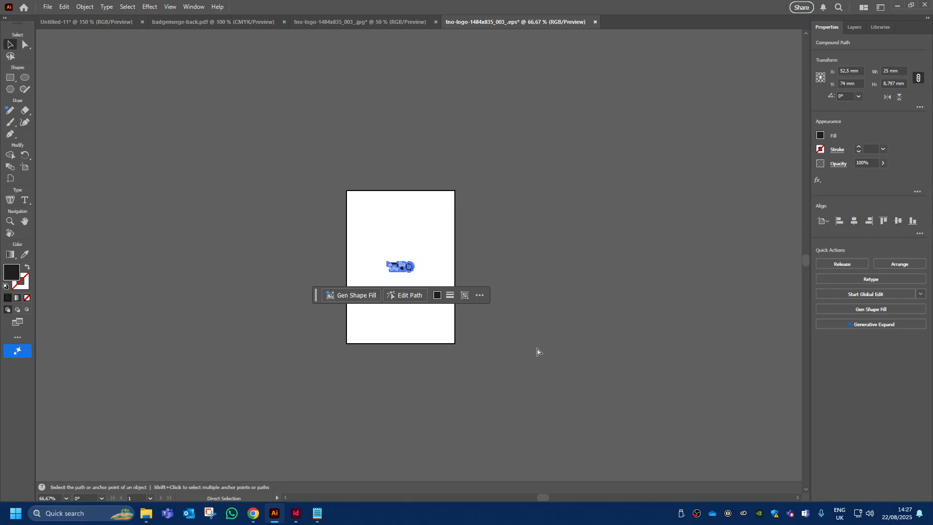
key("ctrl+plus")
key("ctrl+plus")
left_click(537, 351)
Step: Save the centered TNO logo as an Adobe Illustrator file named tno-logo-vector in Downloads
left_click(48, 7)
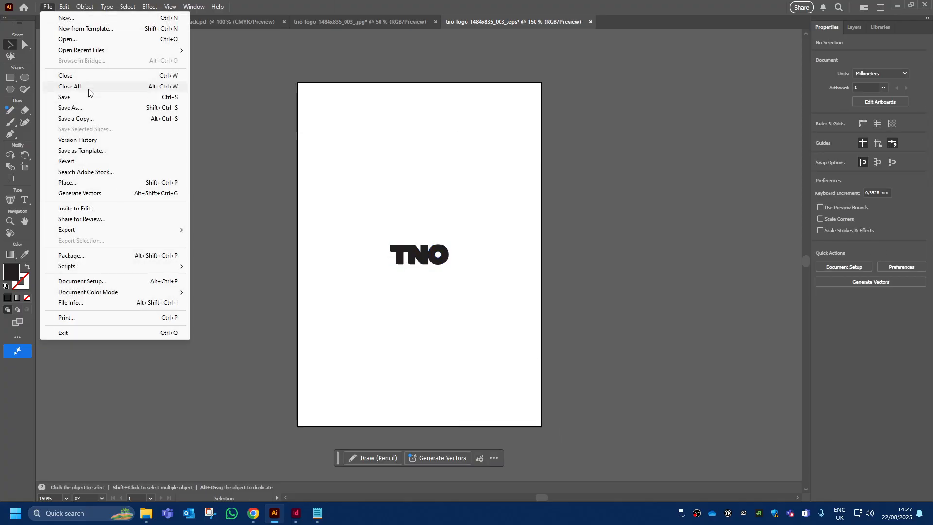
left_click(88, 108)
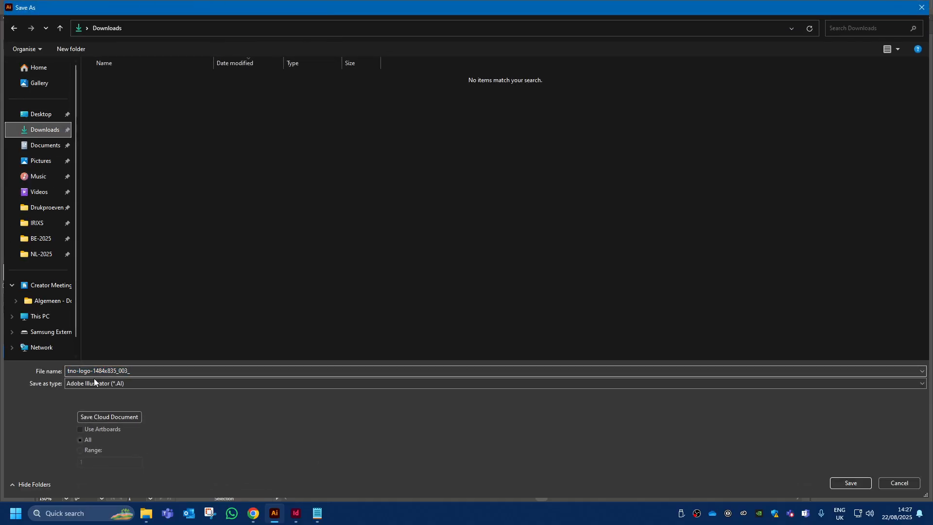
type("tno-")
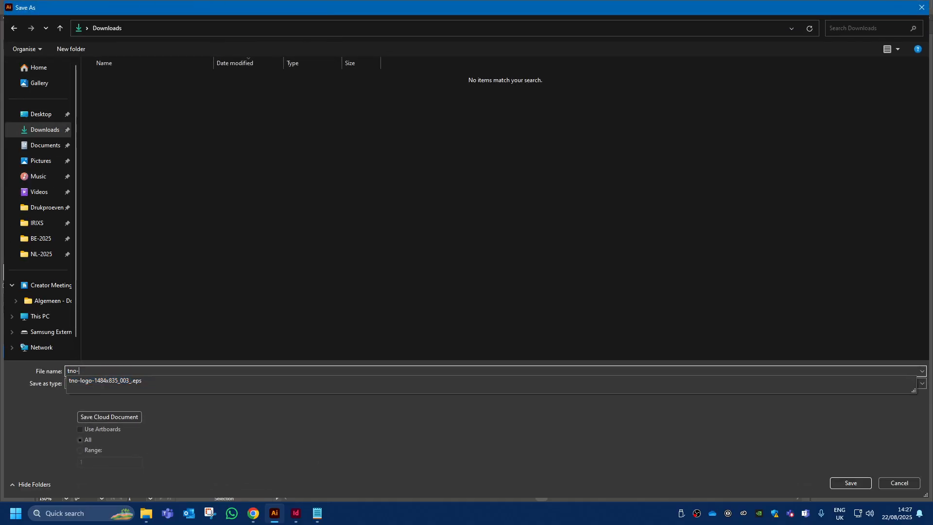
type("logo-vector")
key("Return")
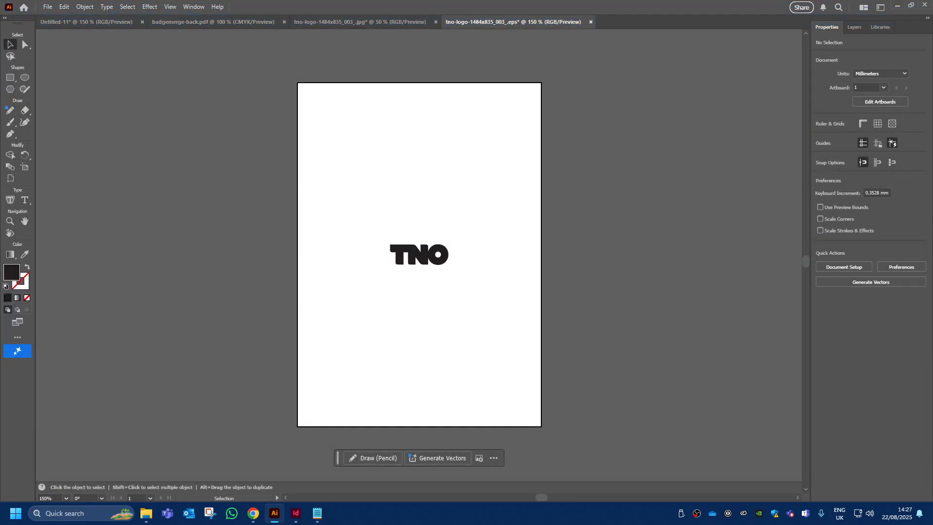
left_click(501, 400)
key("ctrl+a")
left_click(304, 183)
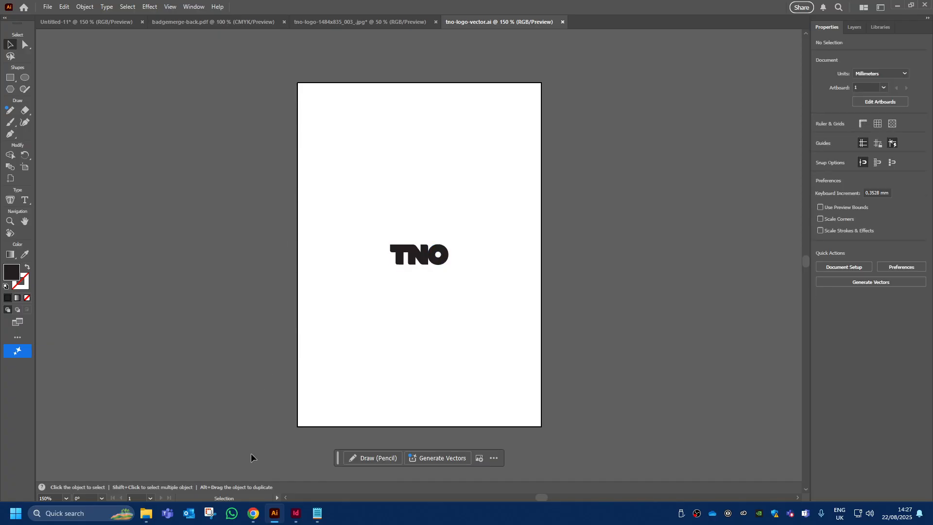
Step: Switch to Vector Magic in Chrome and open the PITC logo conversion from the homepage's saved images
left_click(253, 513)
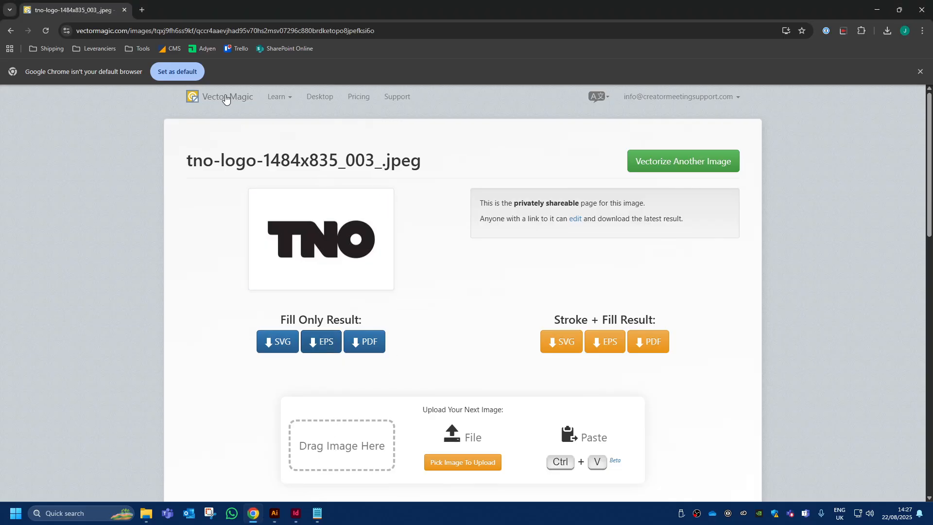
left_click(224, 100)
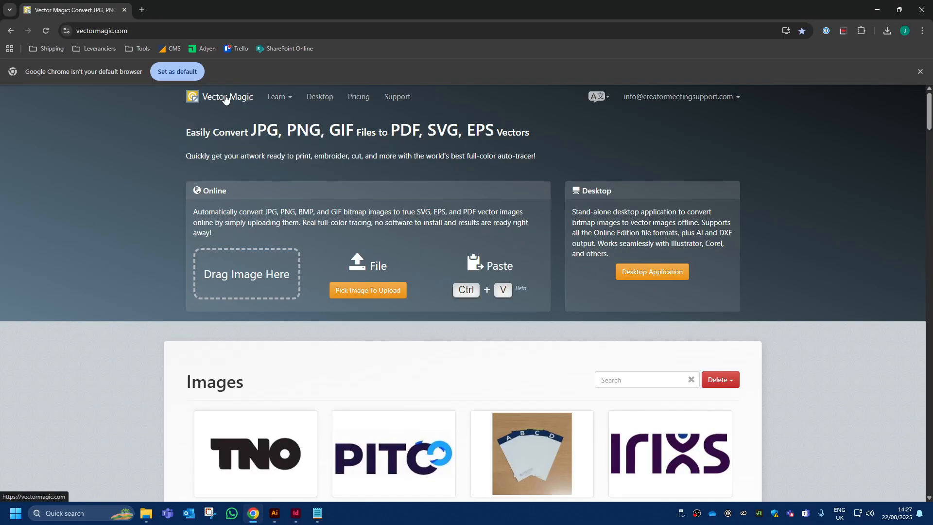
scroll(342, 178, "down", 2)
mouse_move(343, 355)
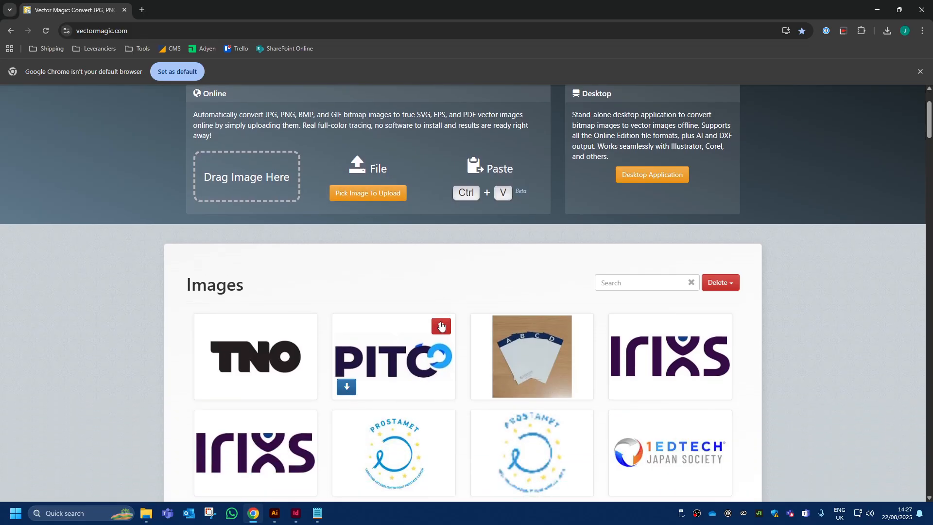
left_click(400, 351)
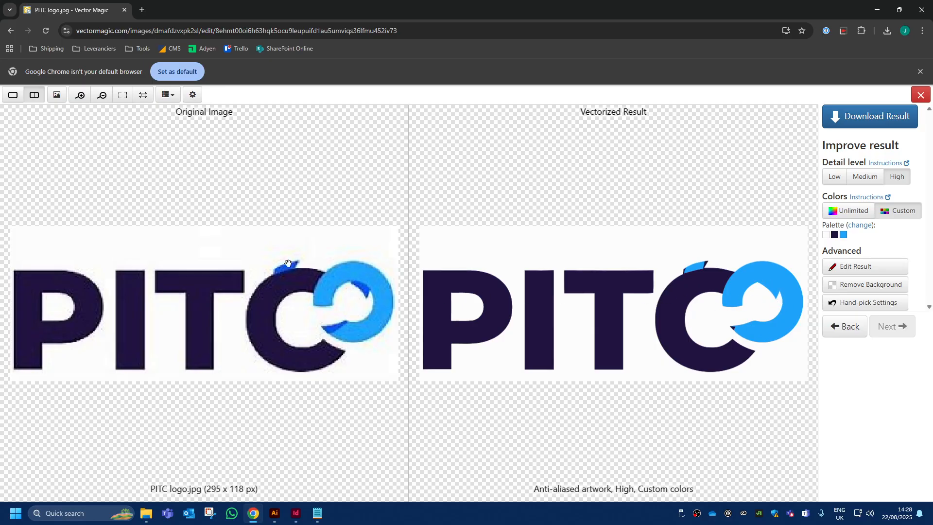
Step: Compare the original and vectorized PITC logo up close around the C and the blue ring, and close the result
scroll(287, 258, "up", 3)
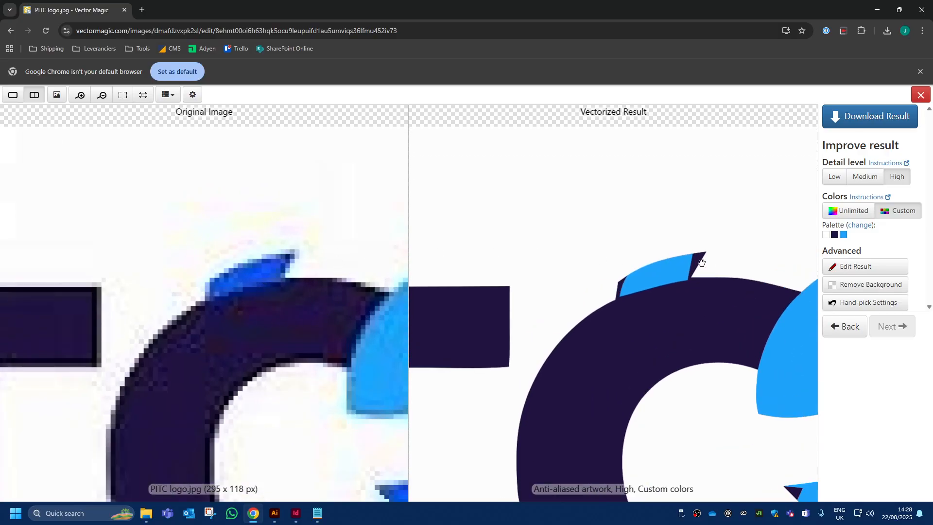
scroll(572, 288, "down", 4)
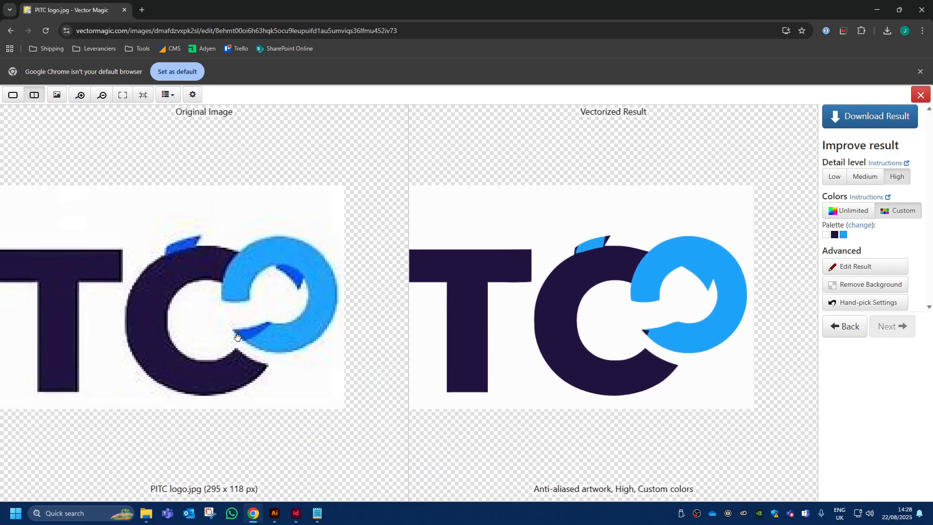
scroll(254, 329, "up", 3)
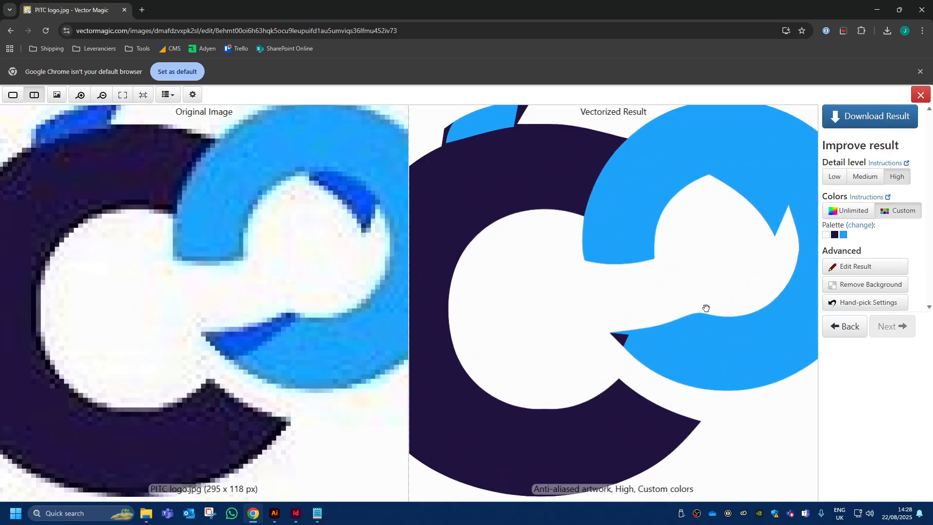
scroll(706, 308, "down", 8)
scroll(514, 333, "up", 2)
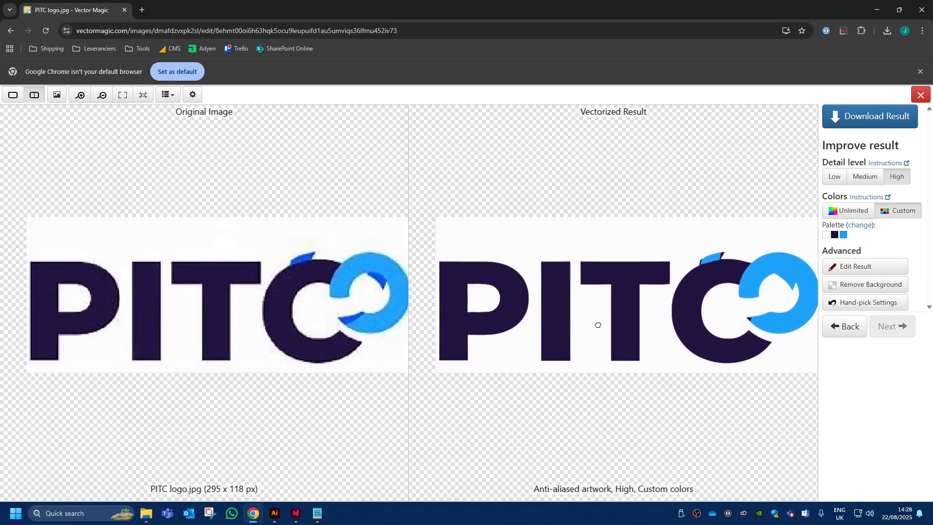
scroll(598, 324, "down", 1)
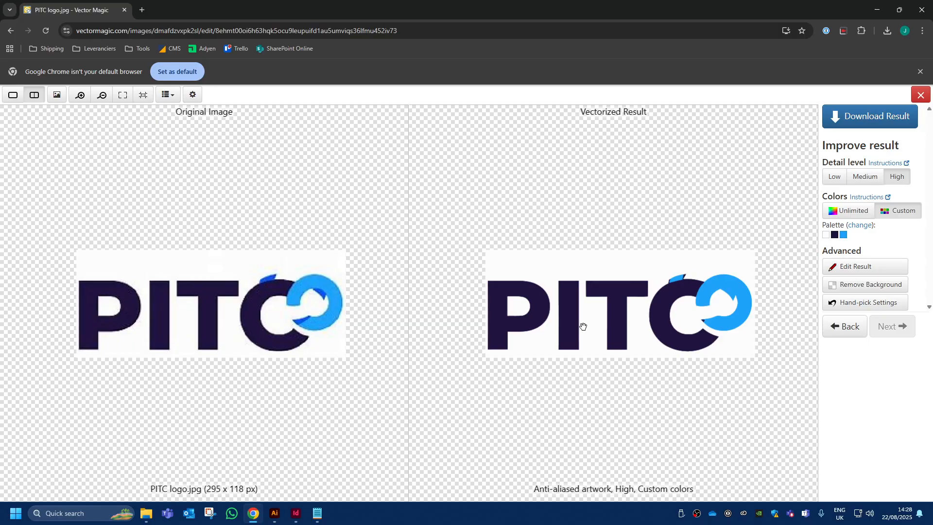
left_click(920, 95)
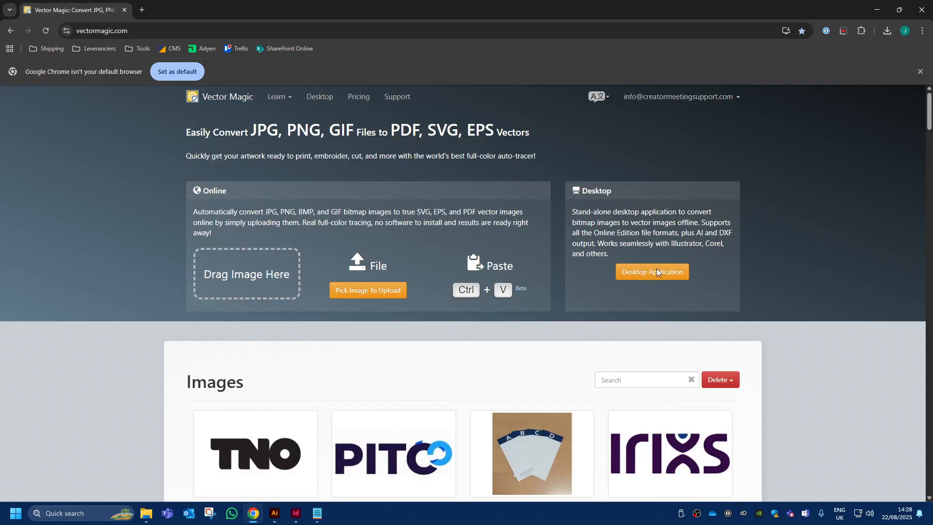
Step: Open the 1EdTech Japan Society conversion, compare the gradient arrows of the original and vectorized versions up close, and close it
scroll(655, 272, "down", 4)
scroll(650, 275, "down", 2)
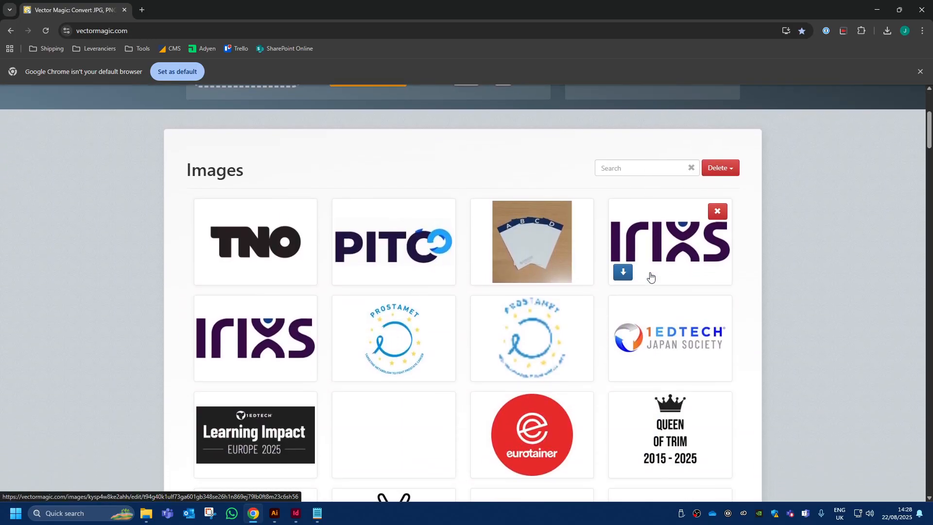
scroll(651, 276, "down", 3)
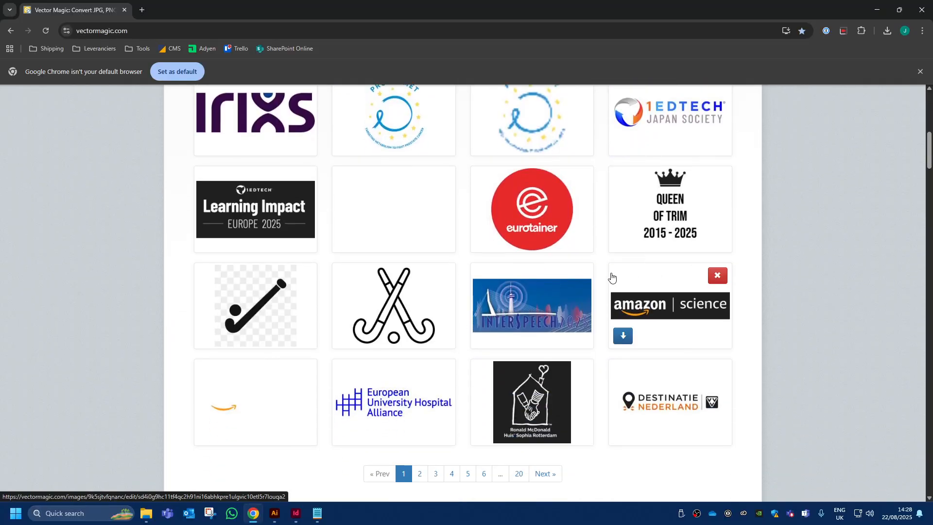
left_click(660, 114)
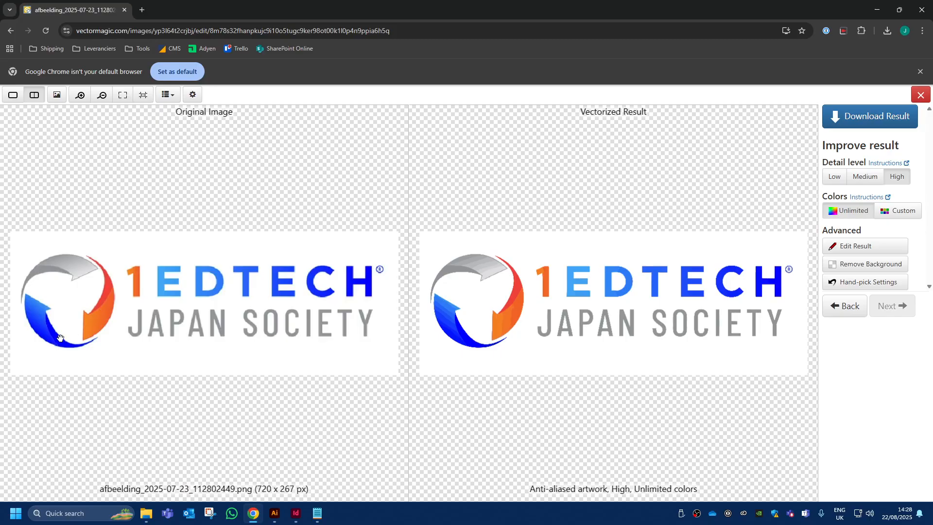
scroll(491, 326, "up", 2)
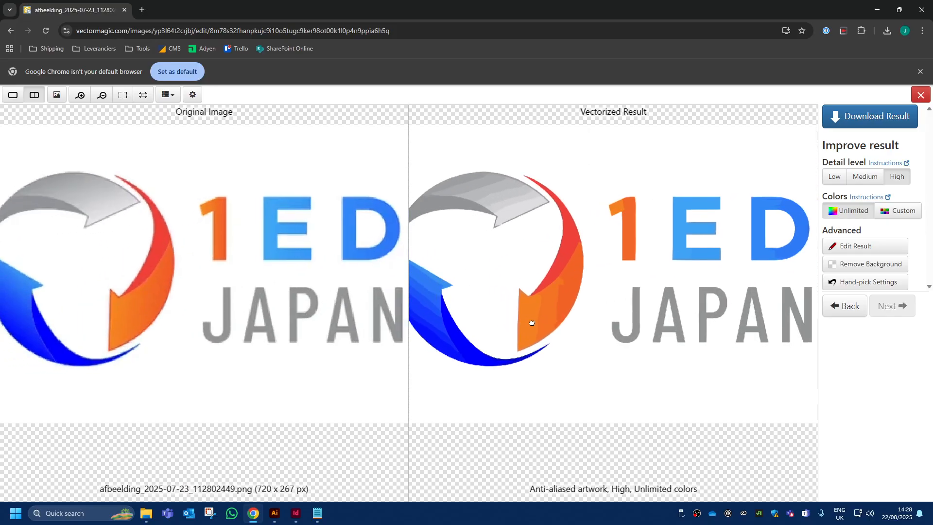
scroll(570, 308, "up", 3)
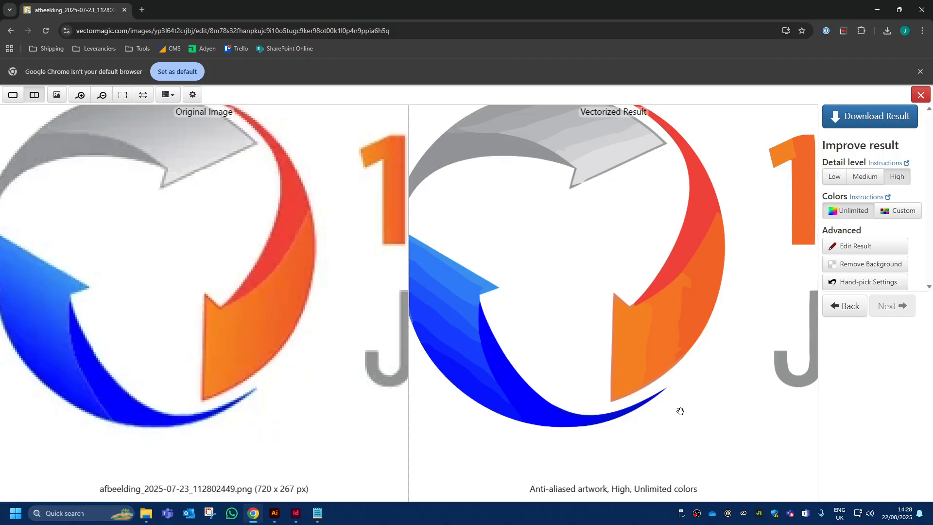
scroll(507, 335, "down", 4)
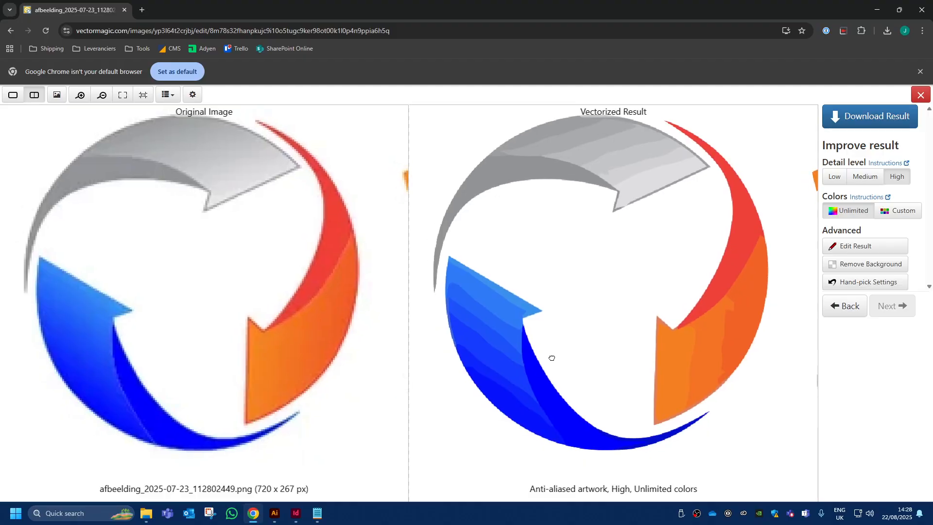
scroll(534, 291, "down", 4)
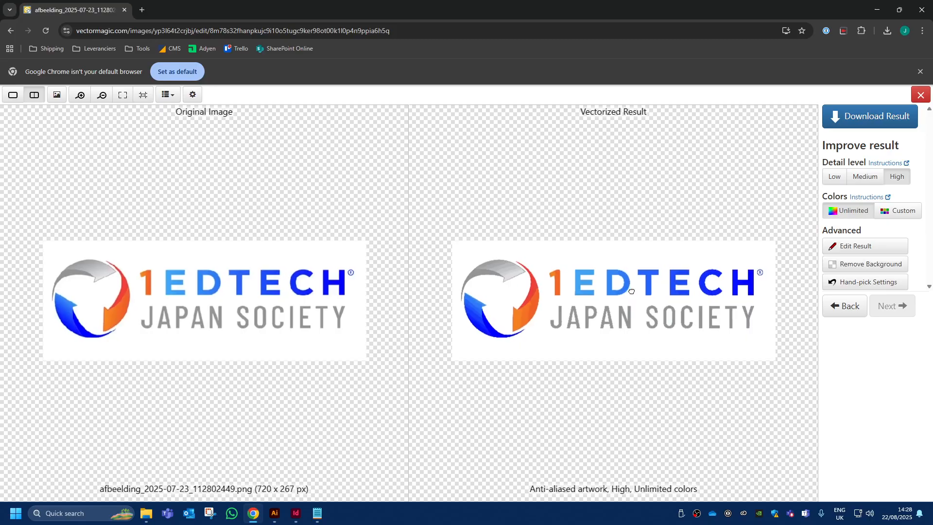
left_click(920, 95)
Step: Open the clean Prostamet logo conversion, compare the original and vectorized lettering, stars and ribbon up close, and close it
scroll(517, 340, "down", 3)
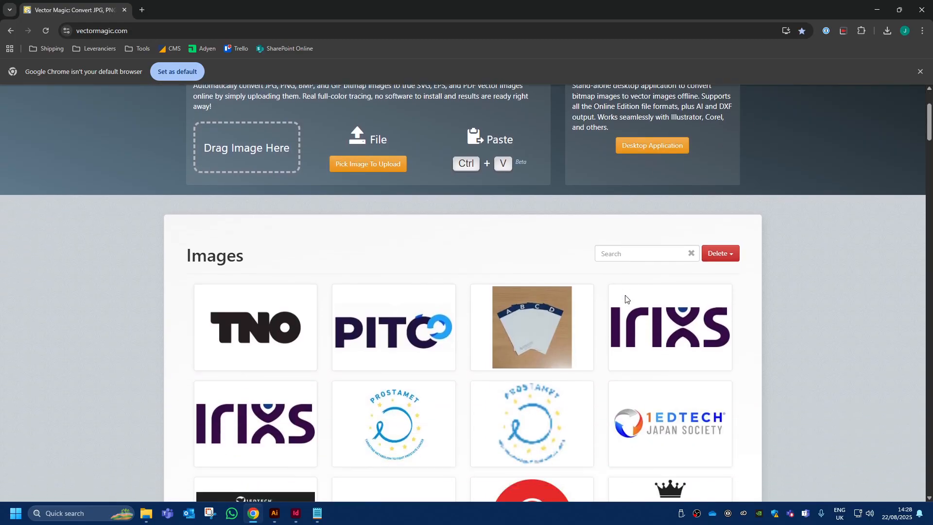
scroll(396, 402, "down", 2)
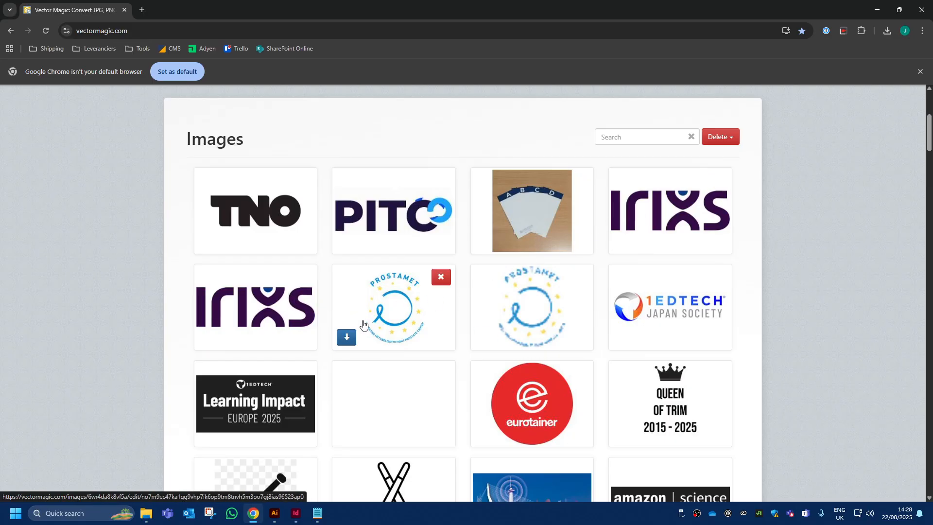
left_click(401, 316)
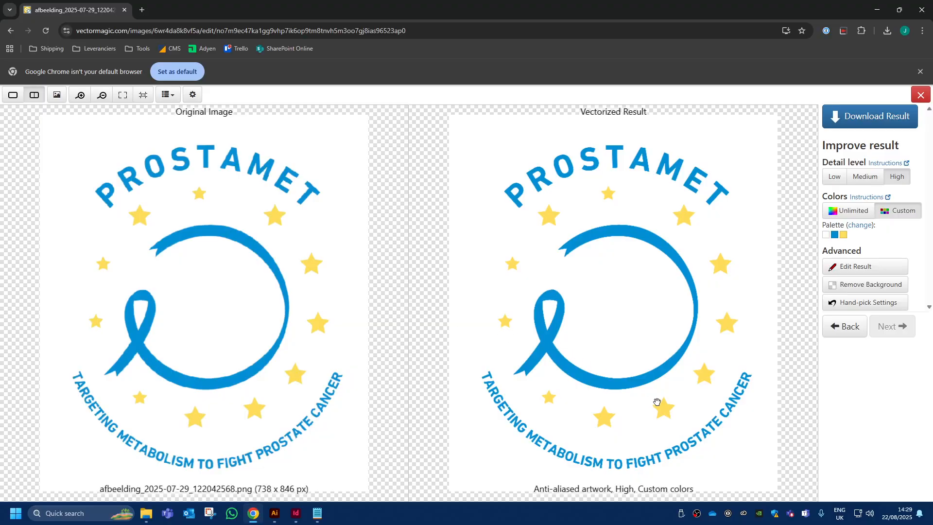
scroll(603, 171, "up", 5)
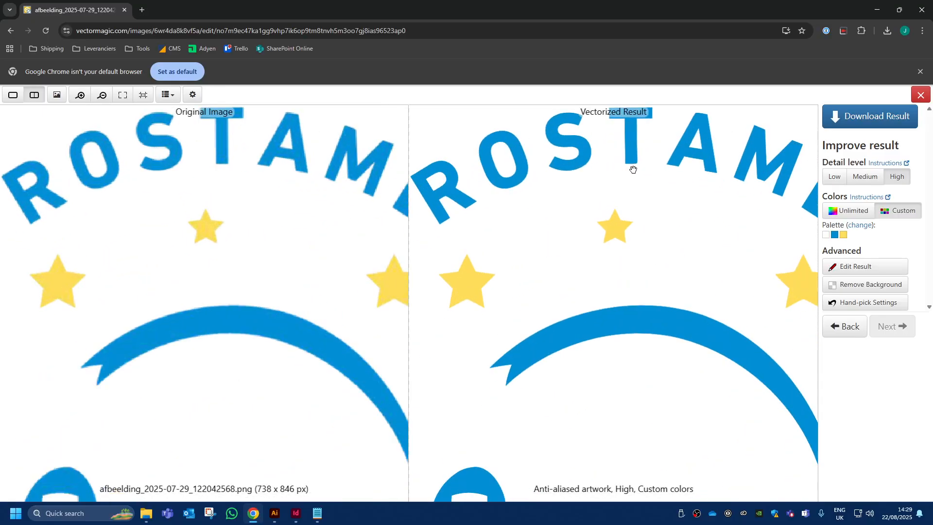
left_click_drag(541, 374, 629, 295)
scroll(638, 320, "down", 3)
scroll(629, 295, "down", 2)
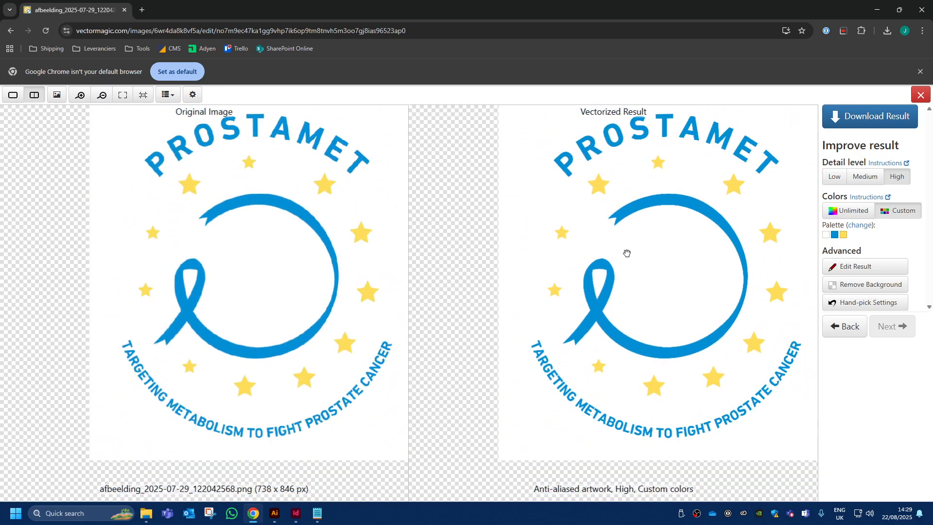
scroll(608, 381, "up", 1)
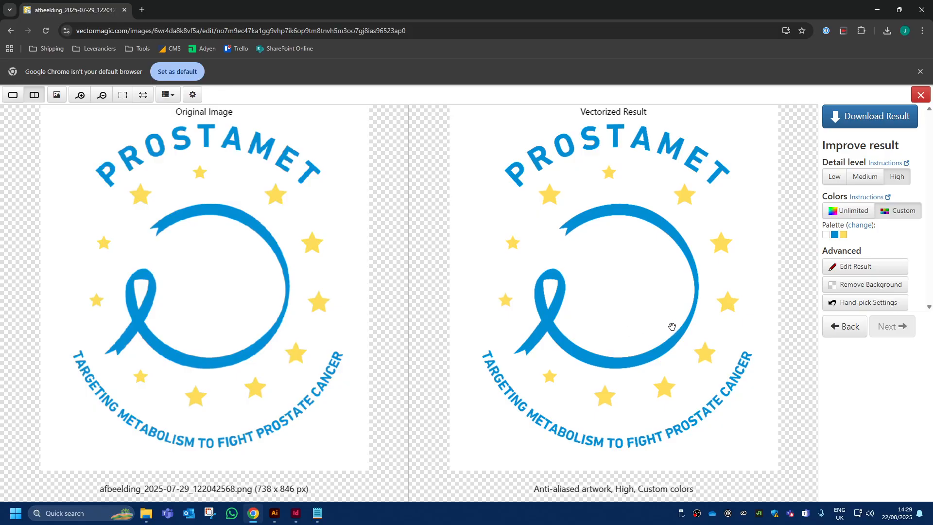
left_click(920, 95)
scroll(558, 290, "down", 5)
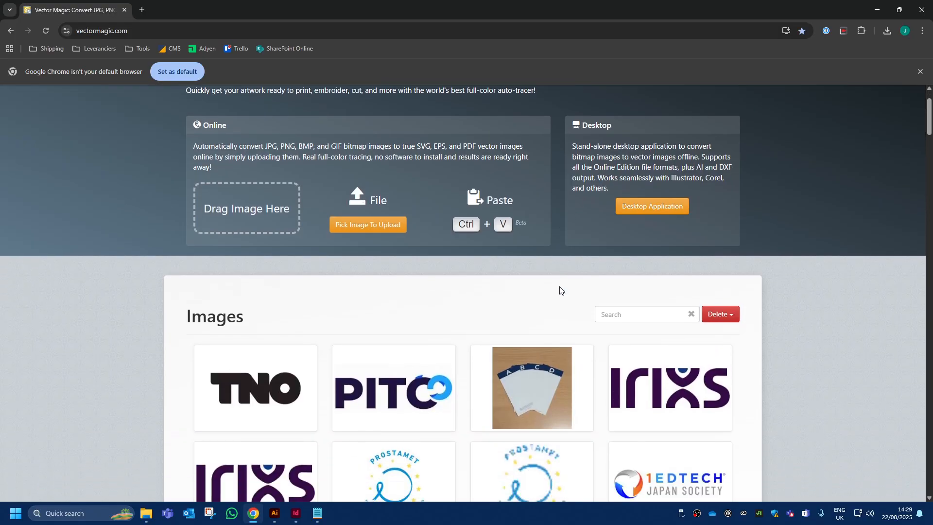
scroll(560, 290, "down", 4)
scroll(568, 252, "down", 2)
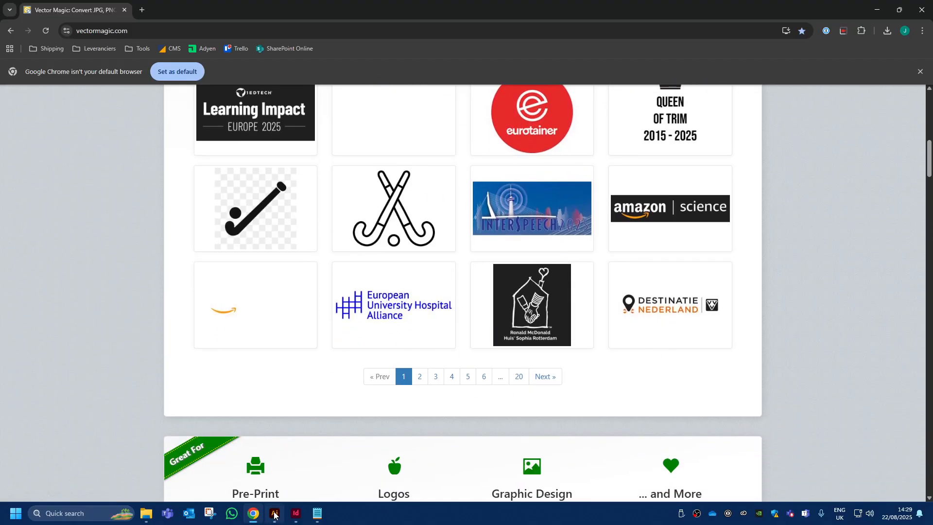
right_click(697, 513)
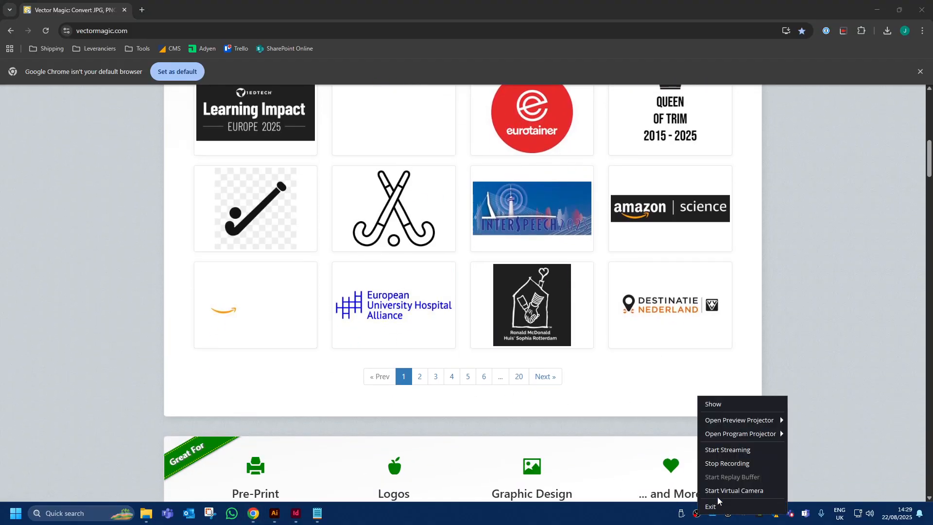